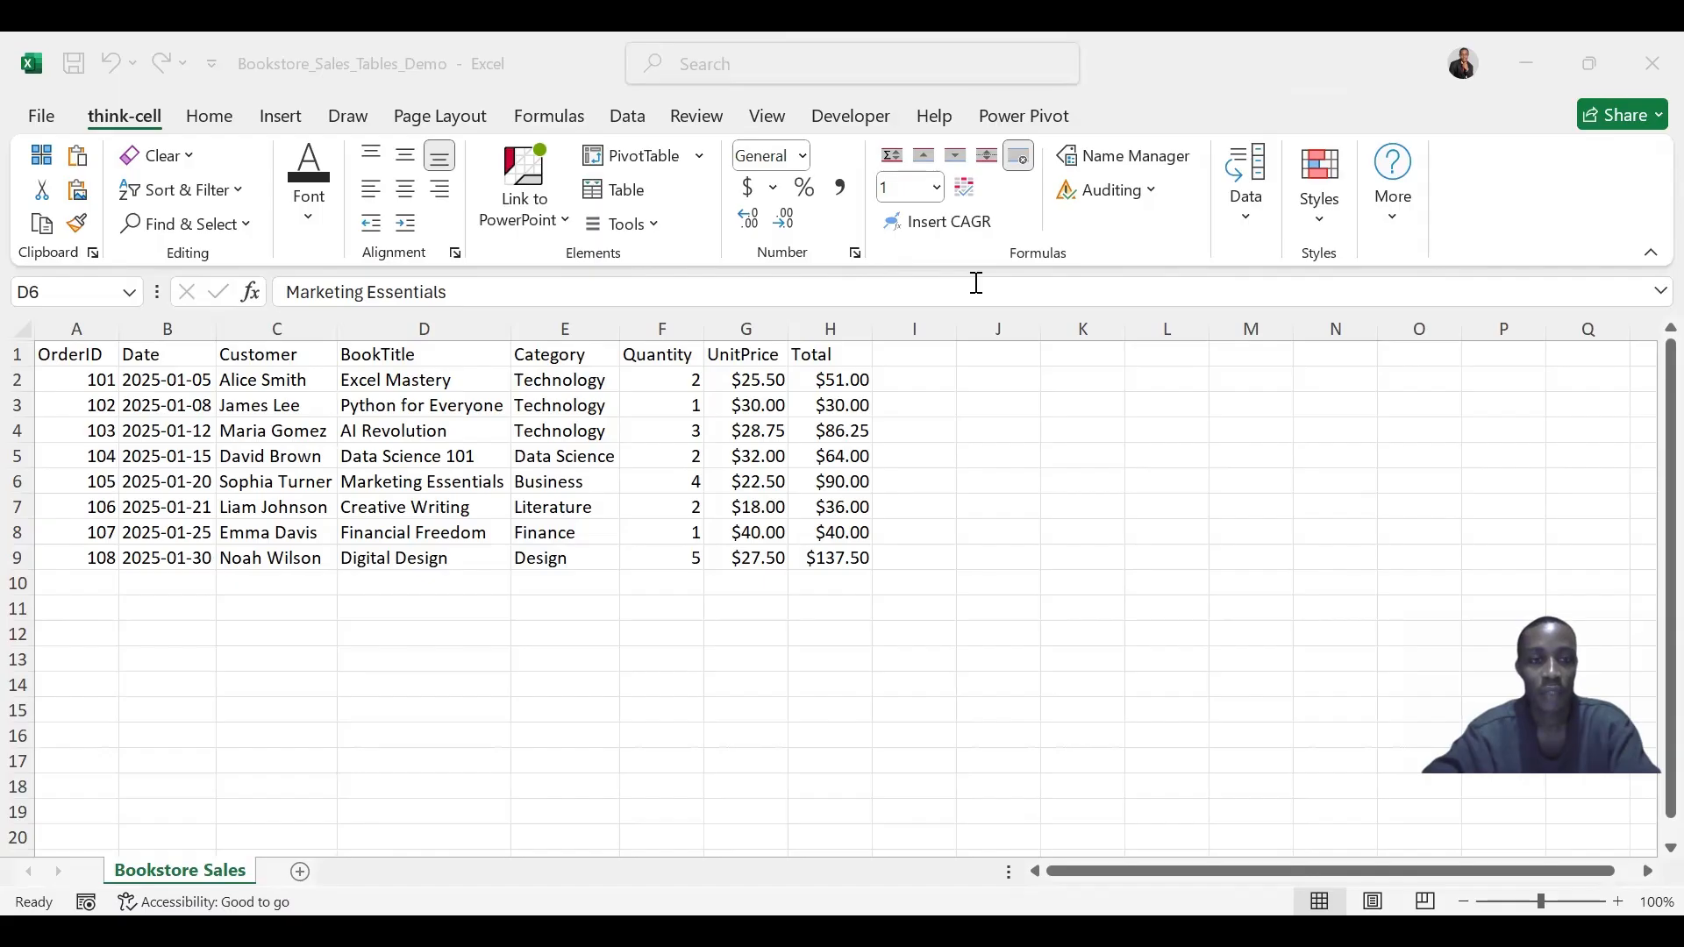
- Convert the bookstore sales range A1:H9 into a table with headers
click(438, 478)
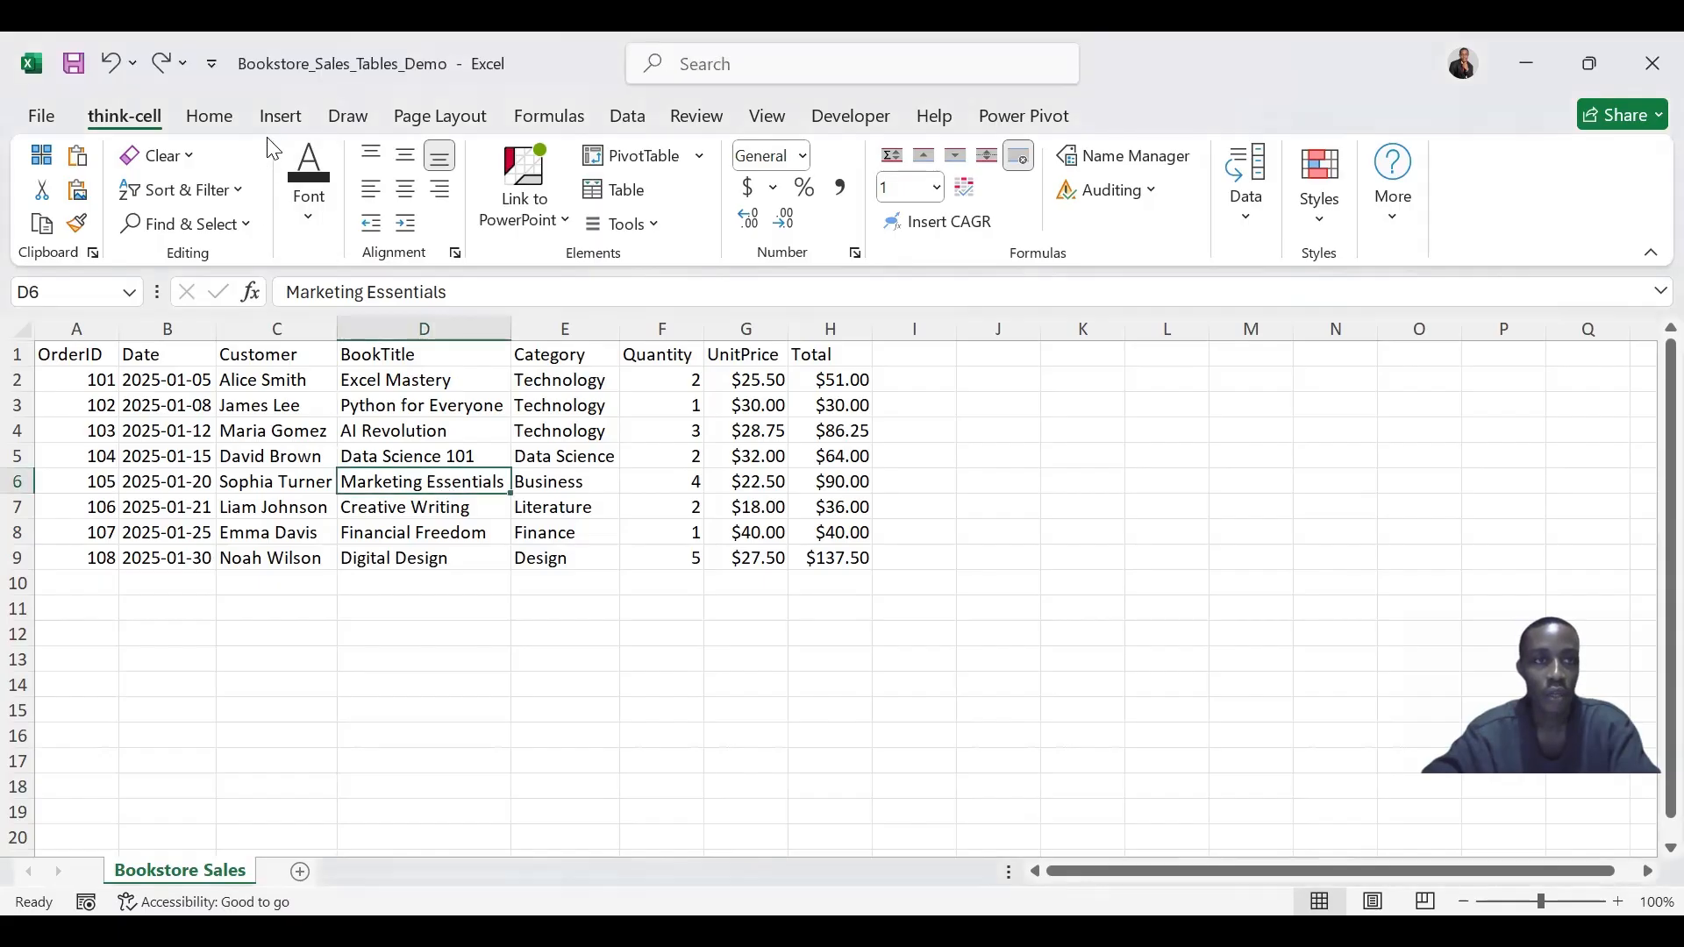
click(281, 123)
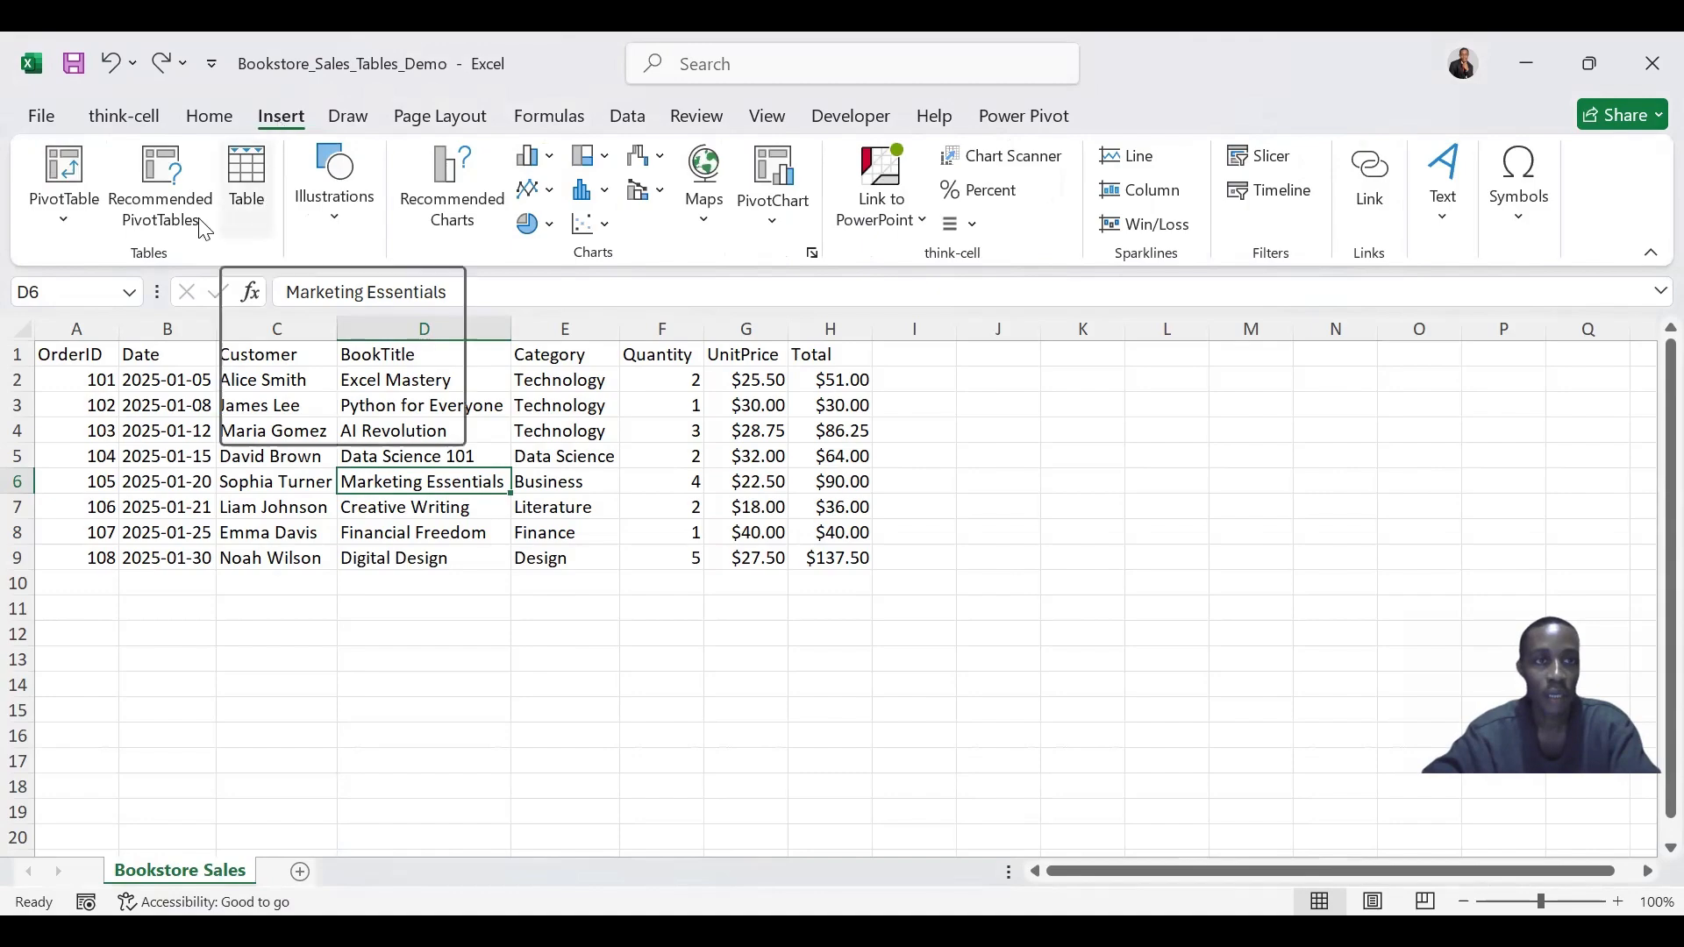
click(258, 179)
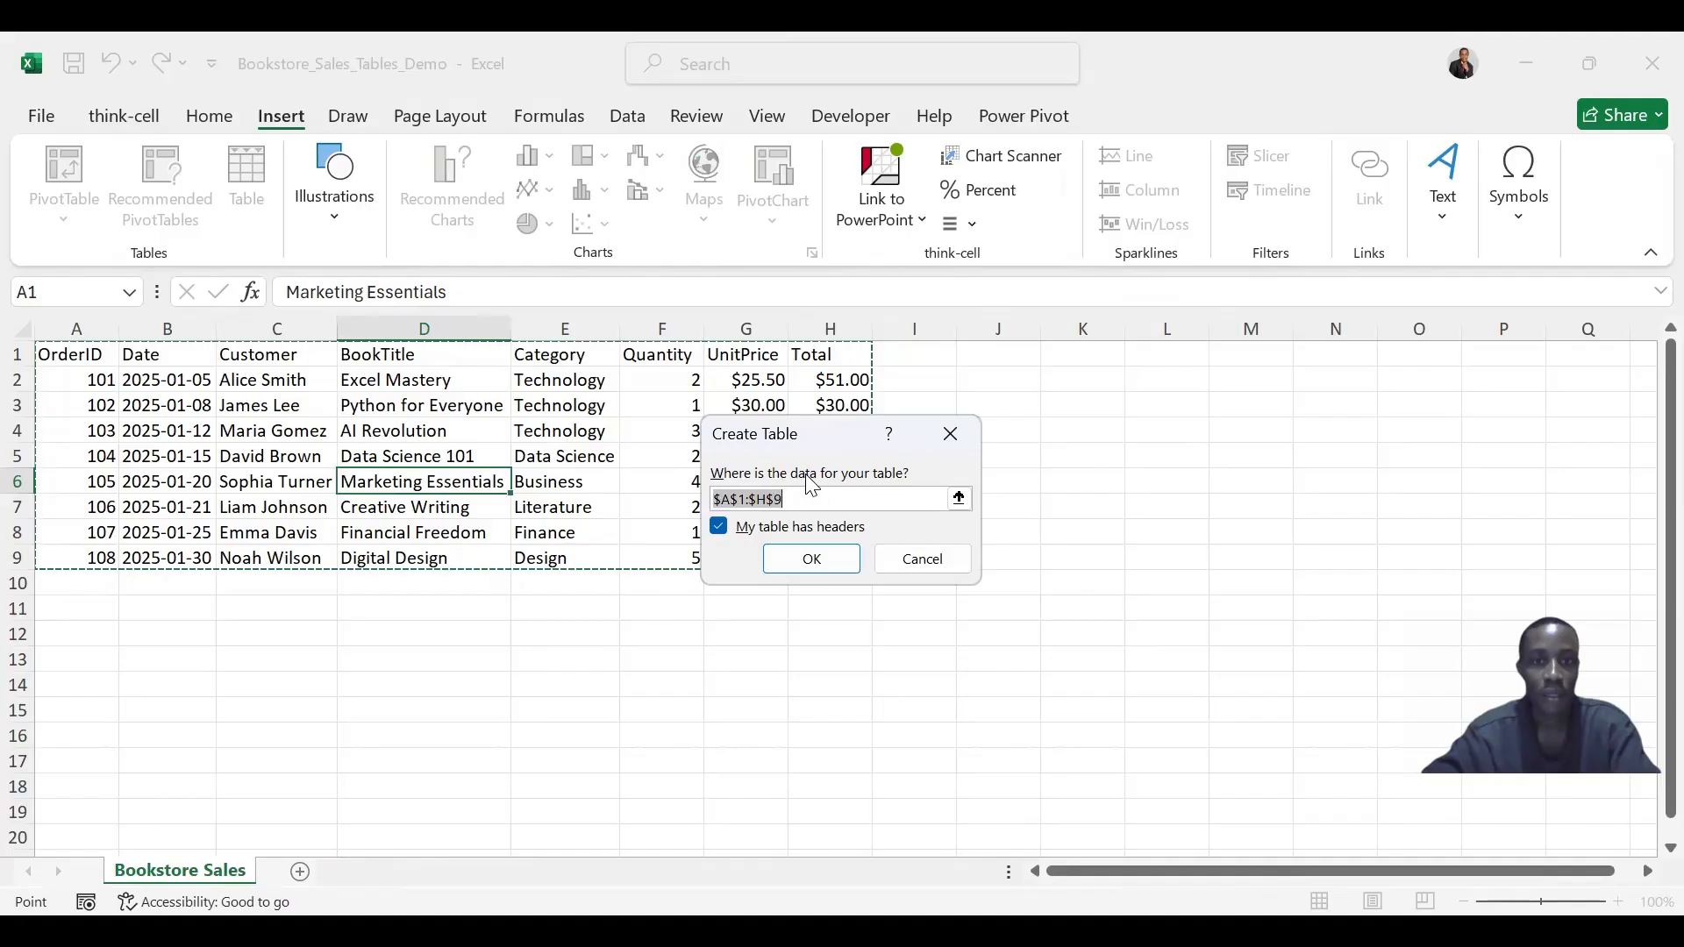
click(807, 569)
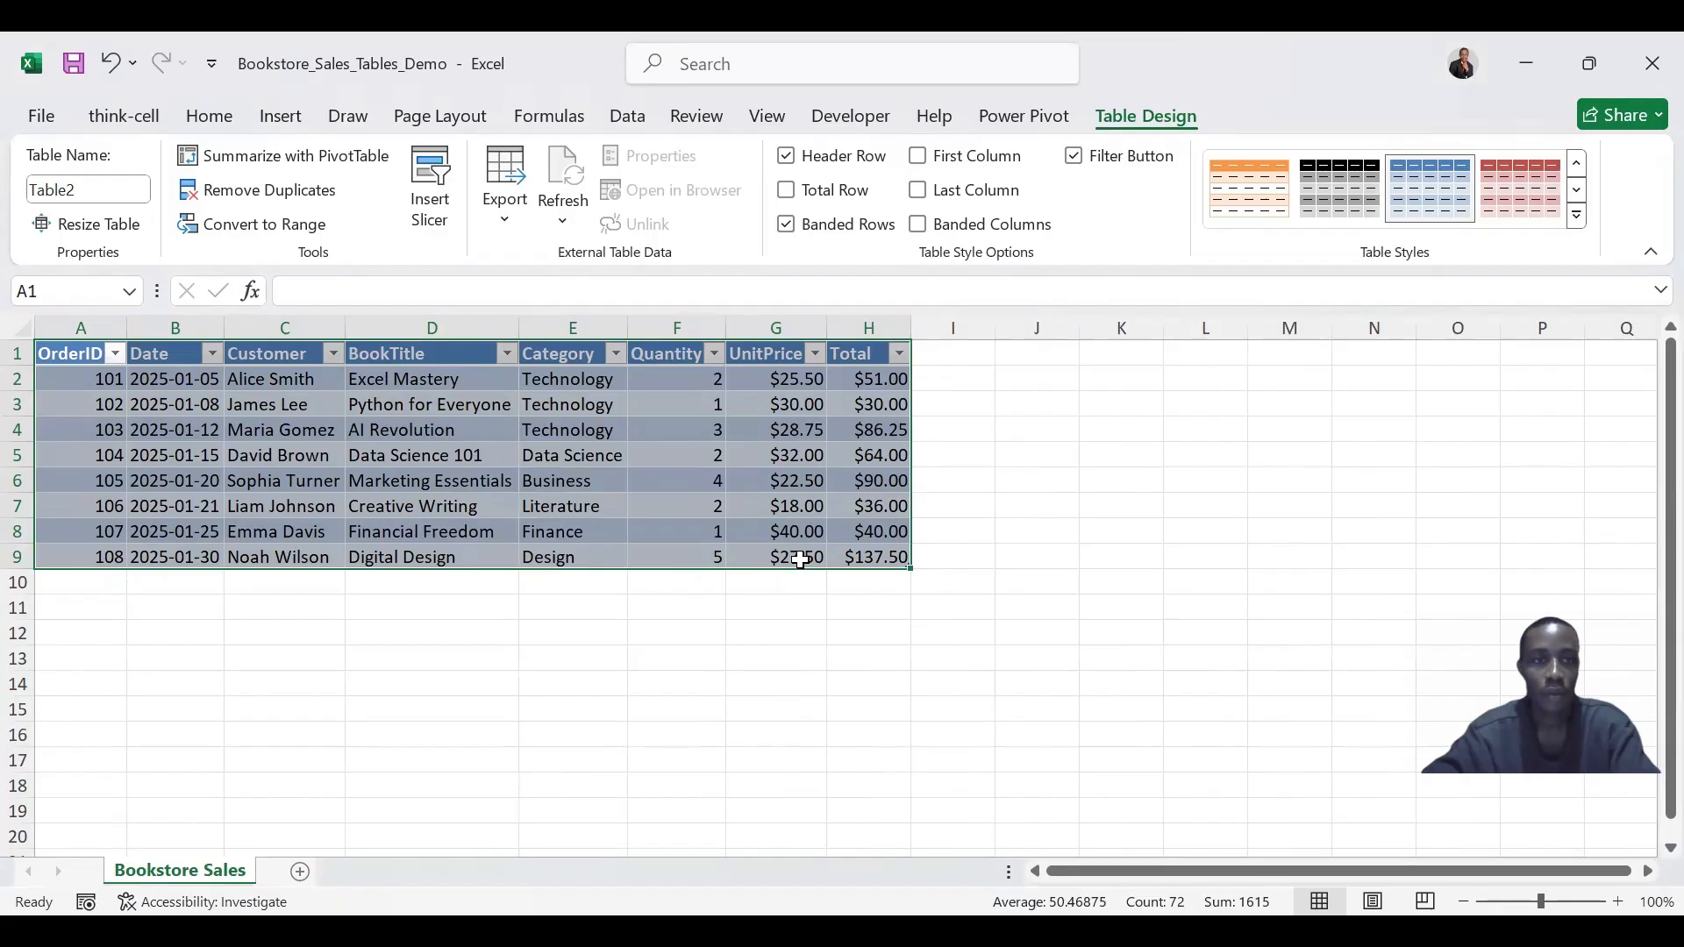
- Try to rename the table as Book Store Table
click(715, 402)
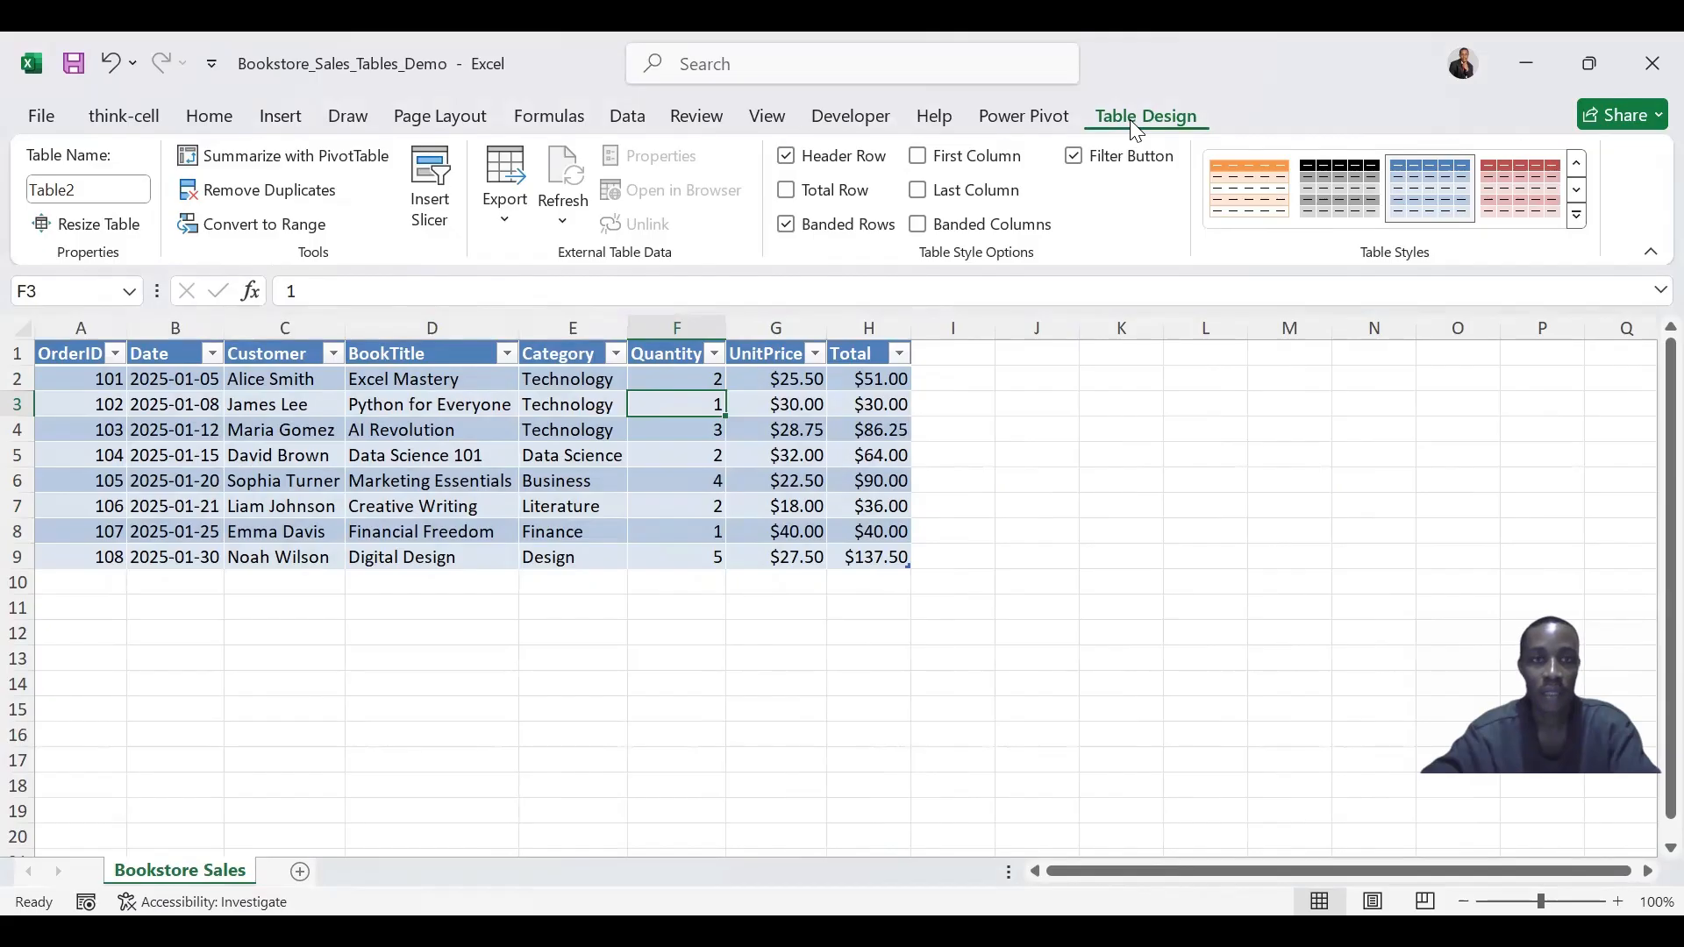
click(97, 187)
text(Book)
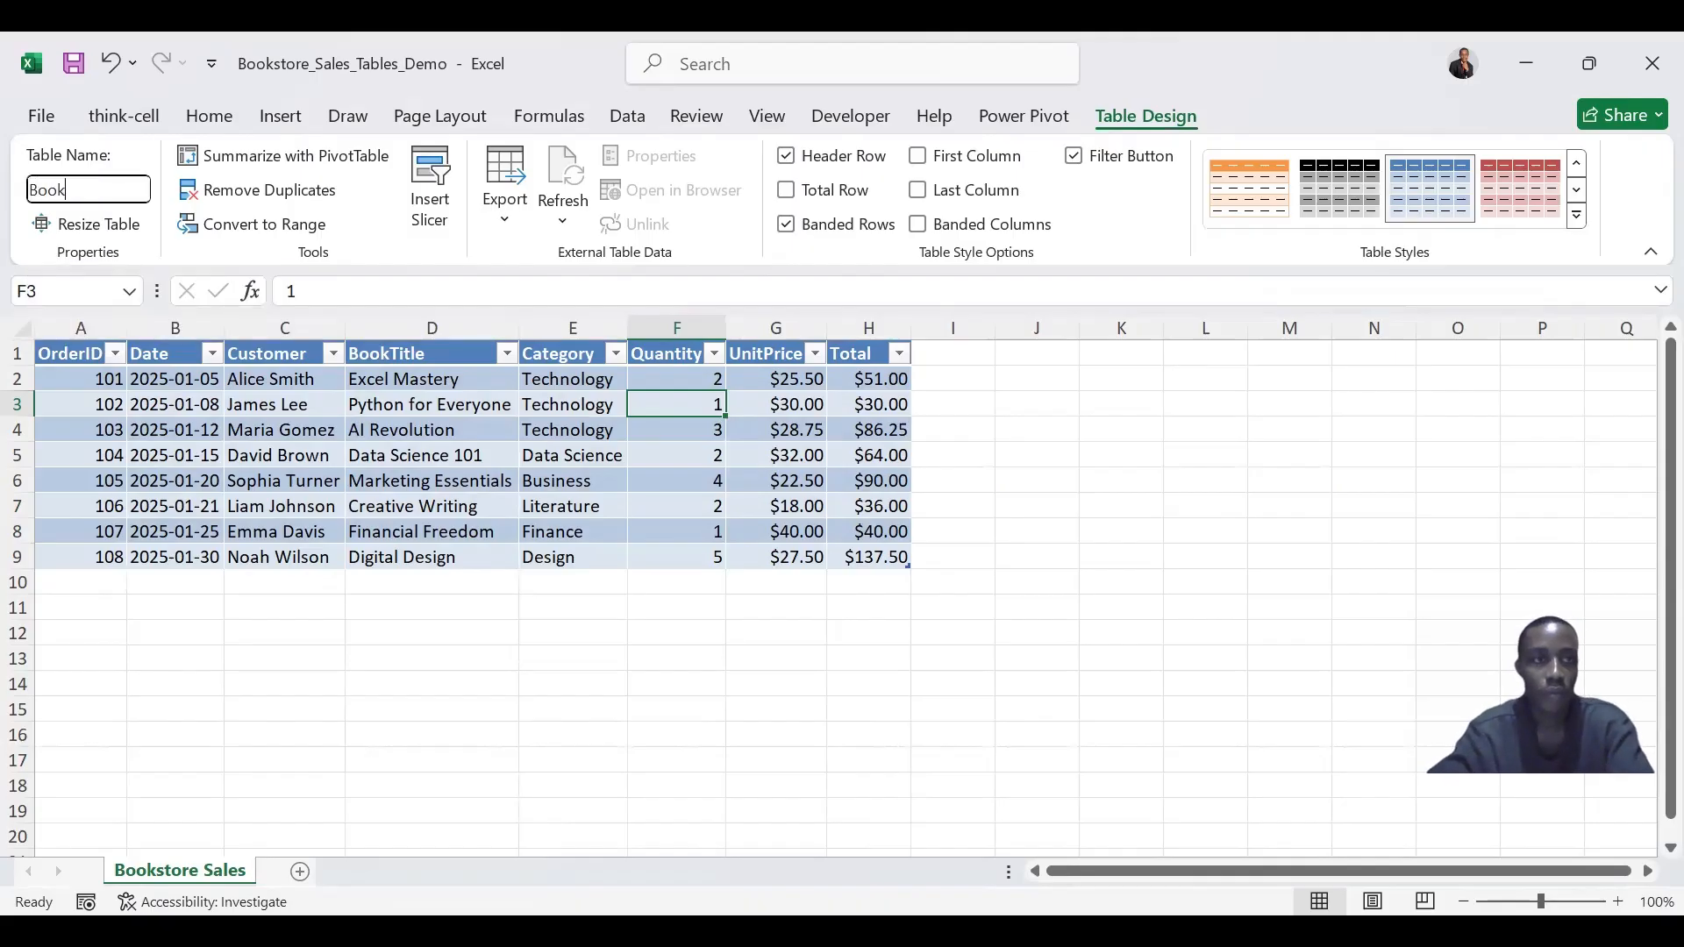
text(s)
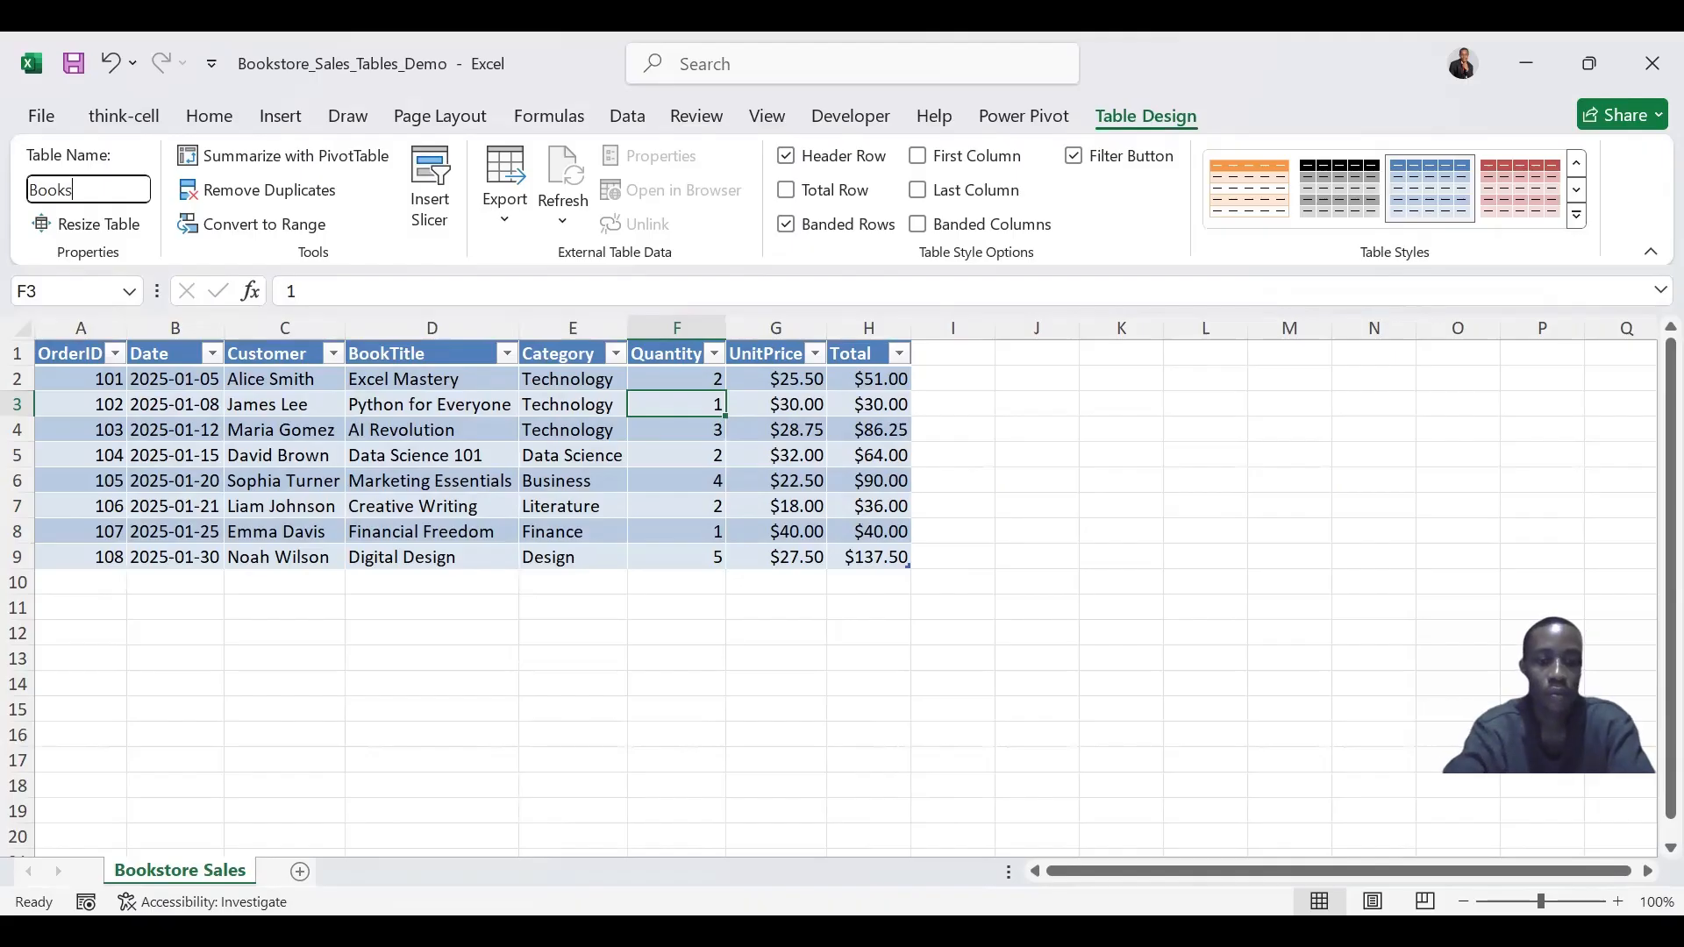
text(tore )
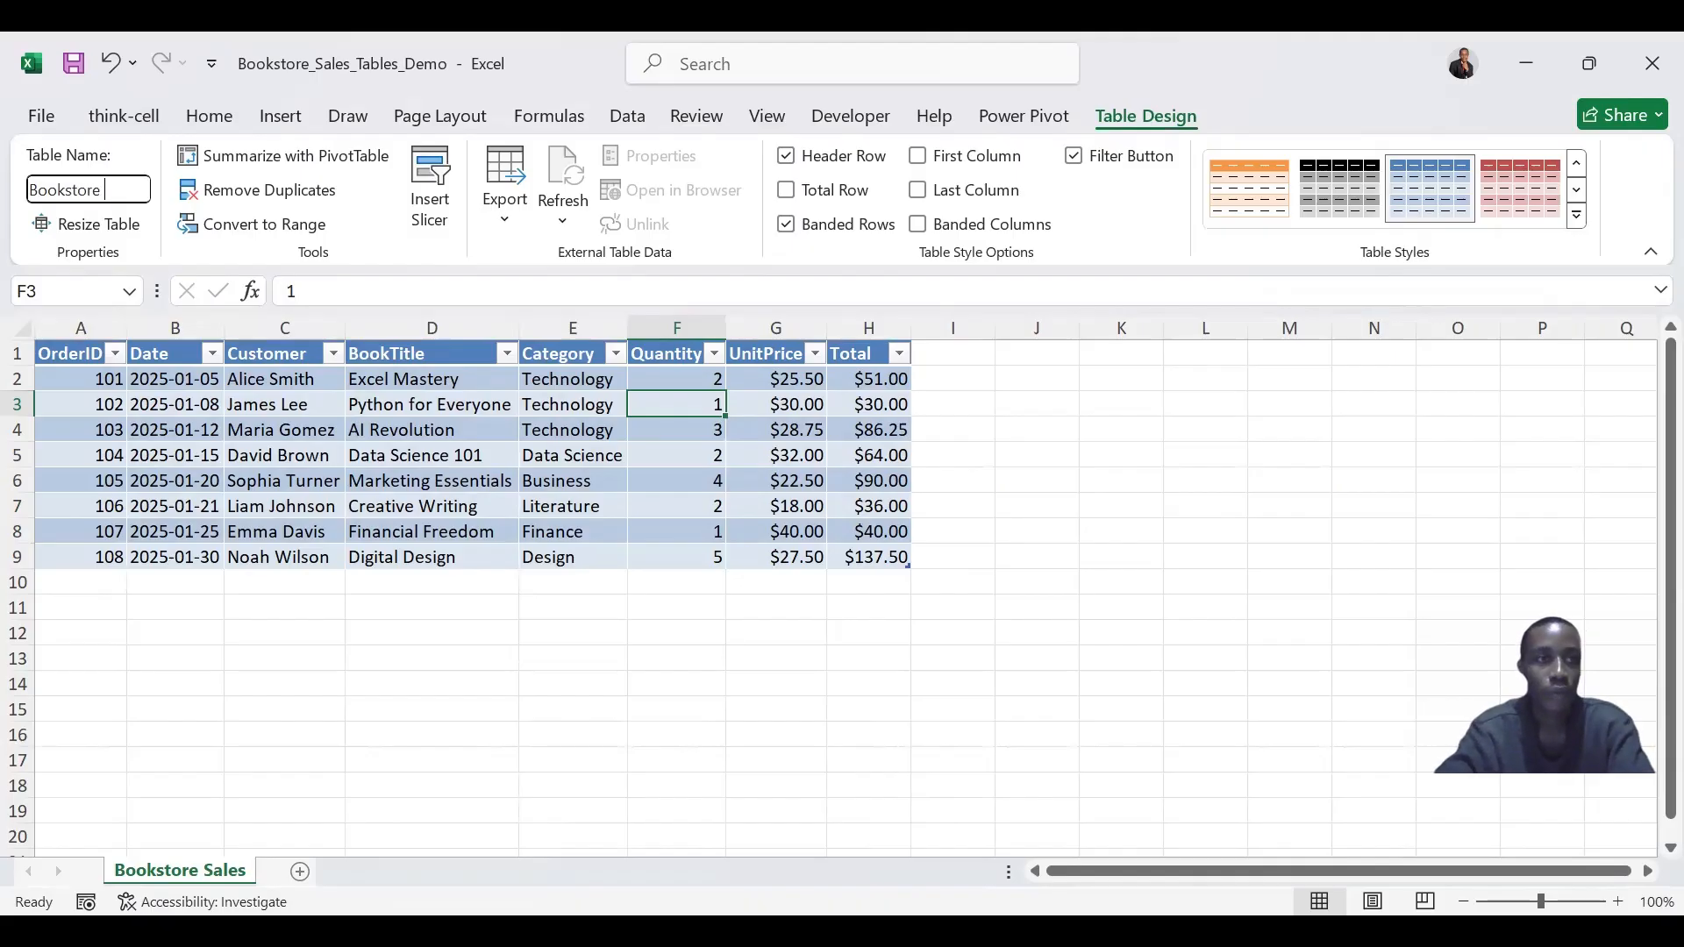
text(Table)
click(69, 189)
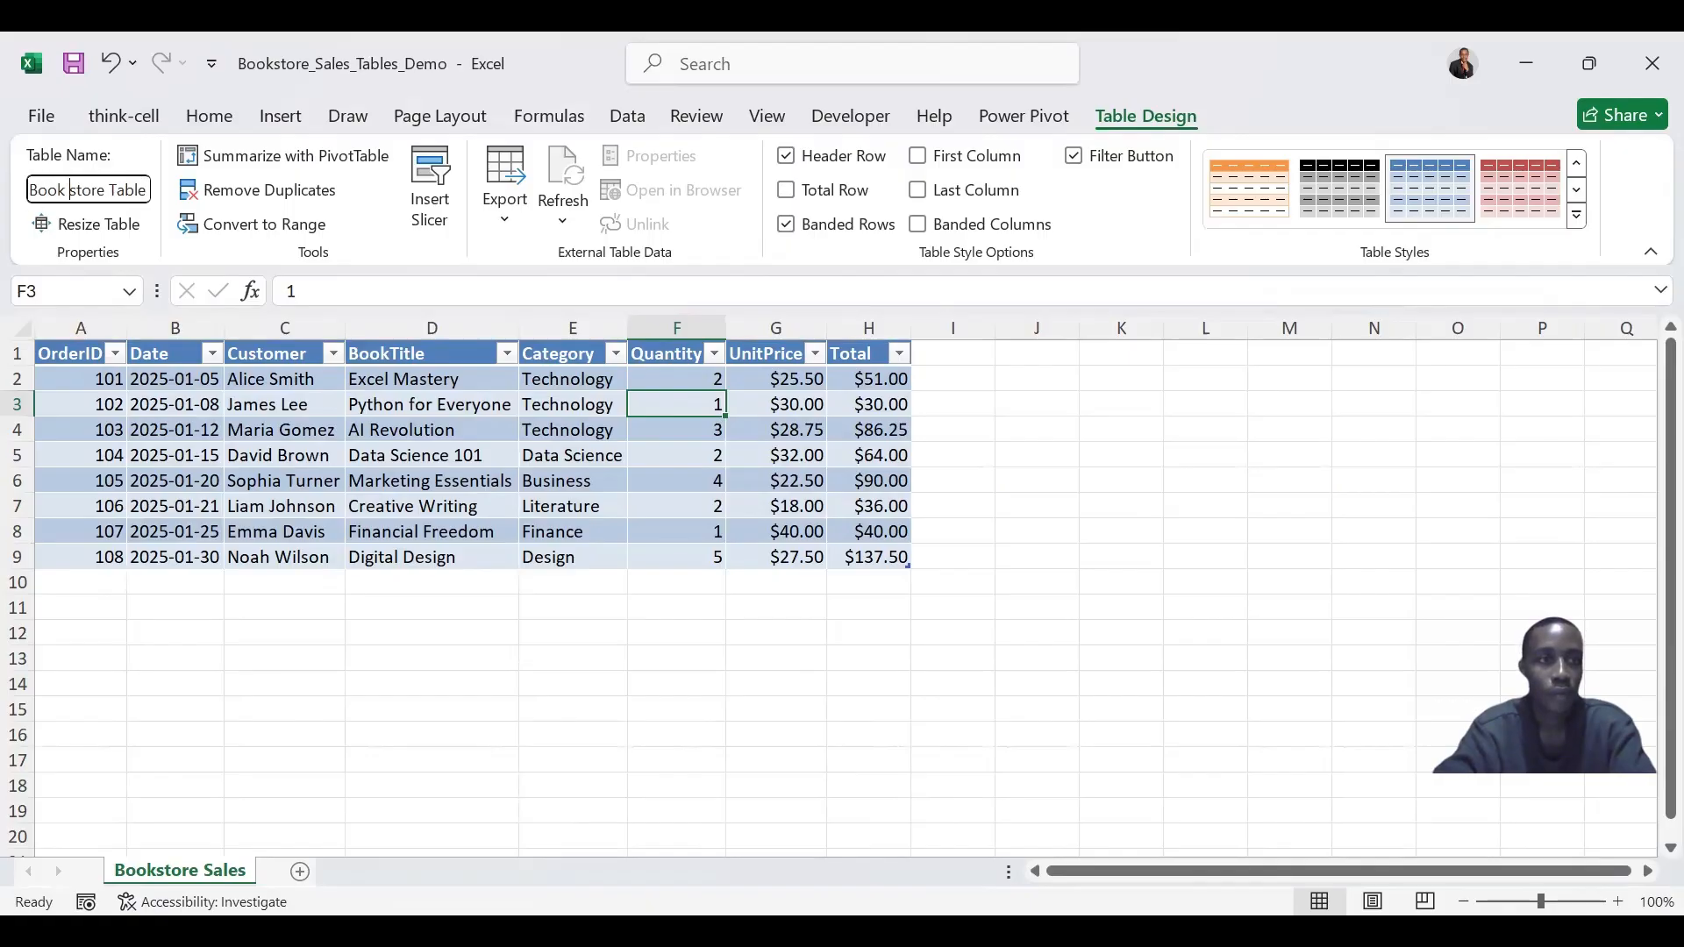
key(Delete)
text(S)
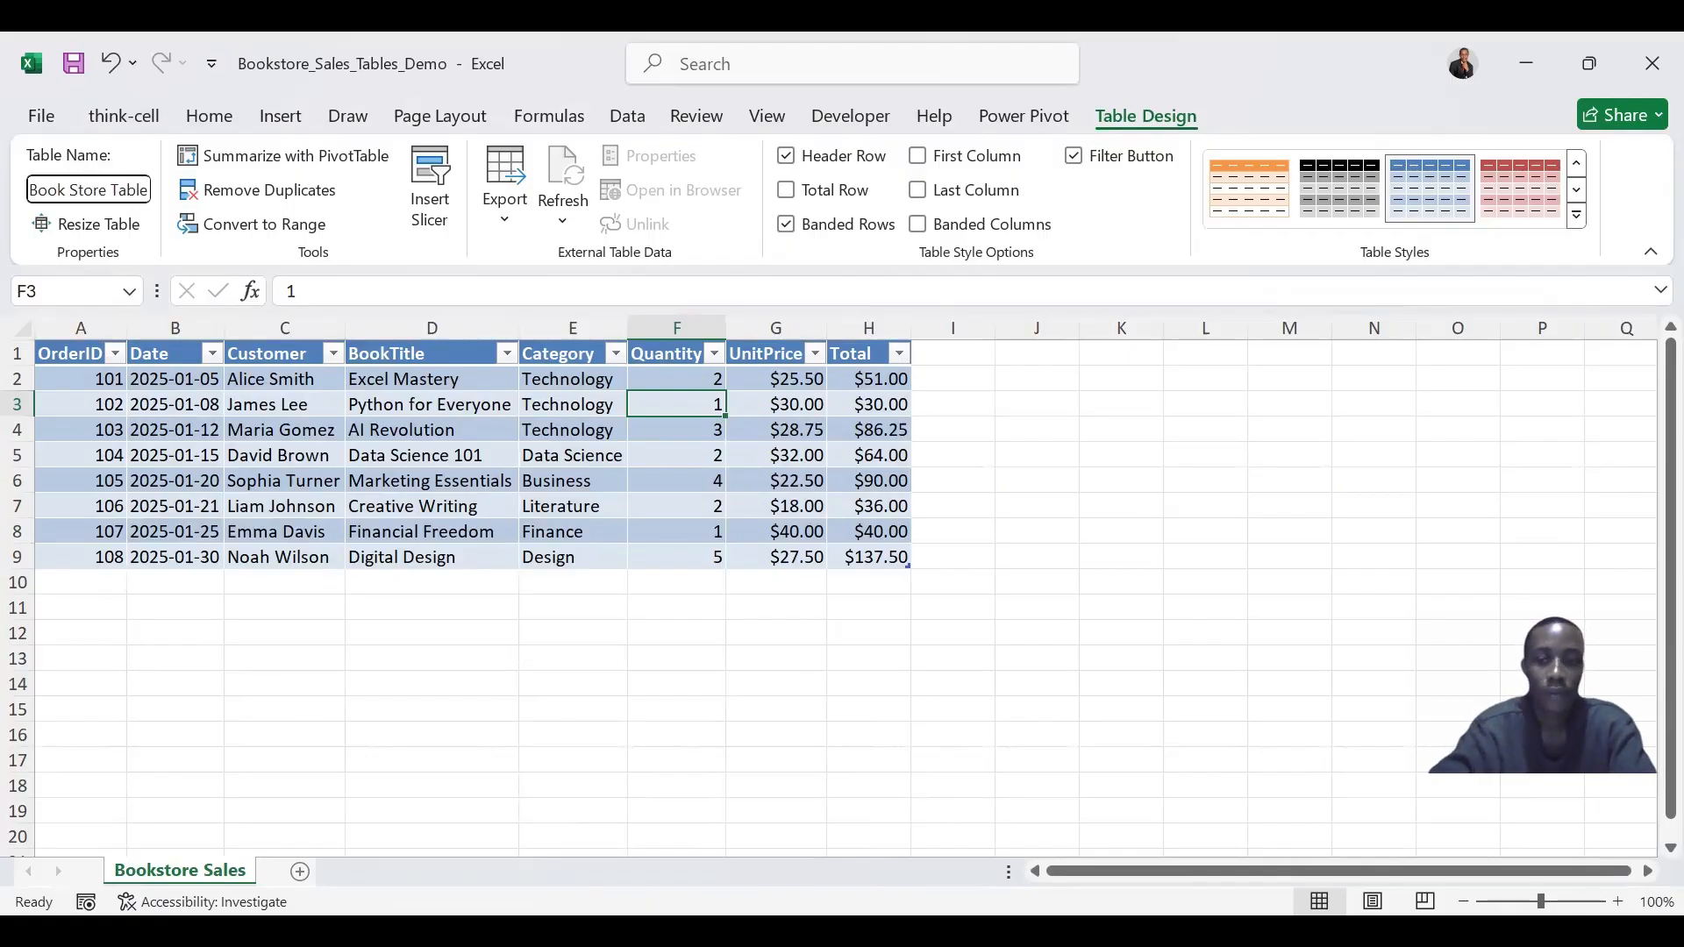
key(Return)
click(853, 596)
- Rename the table as BookStoreTable
click(117, 190)
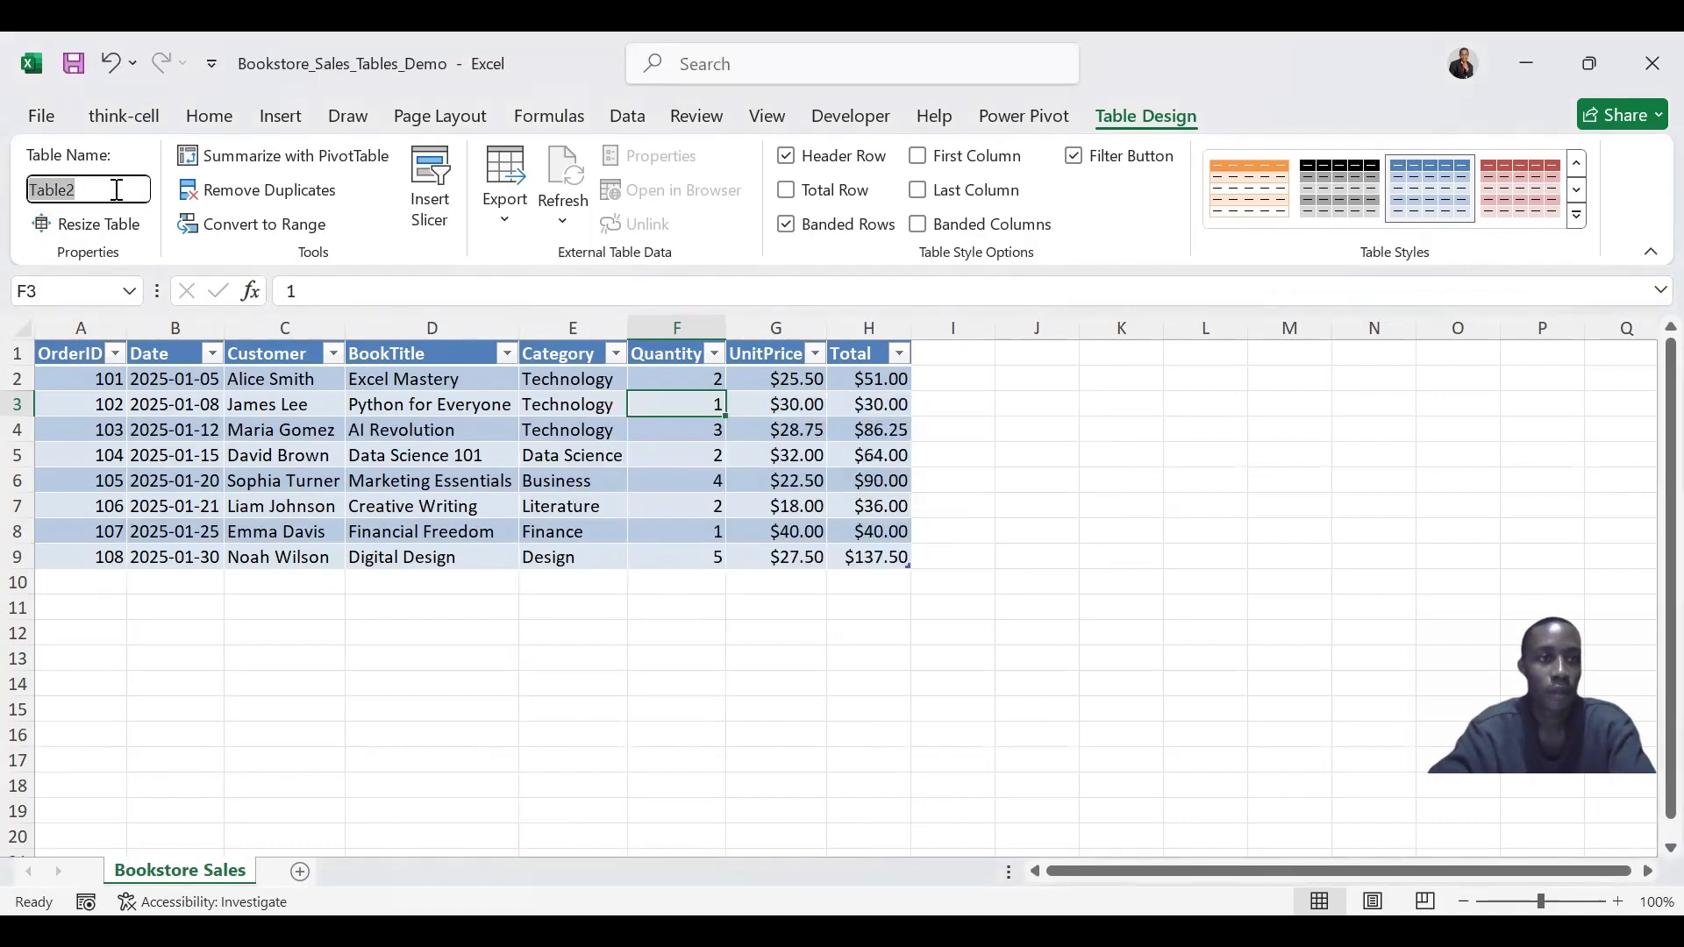
text(B)
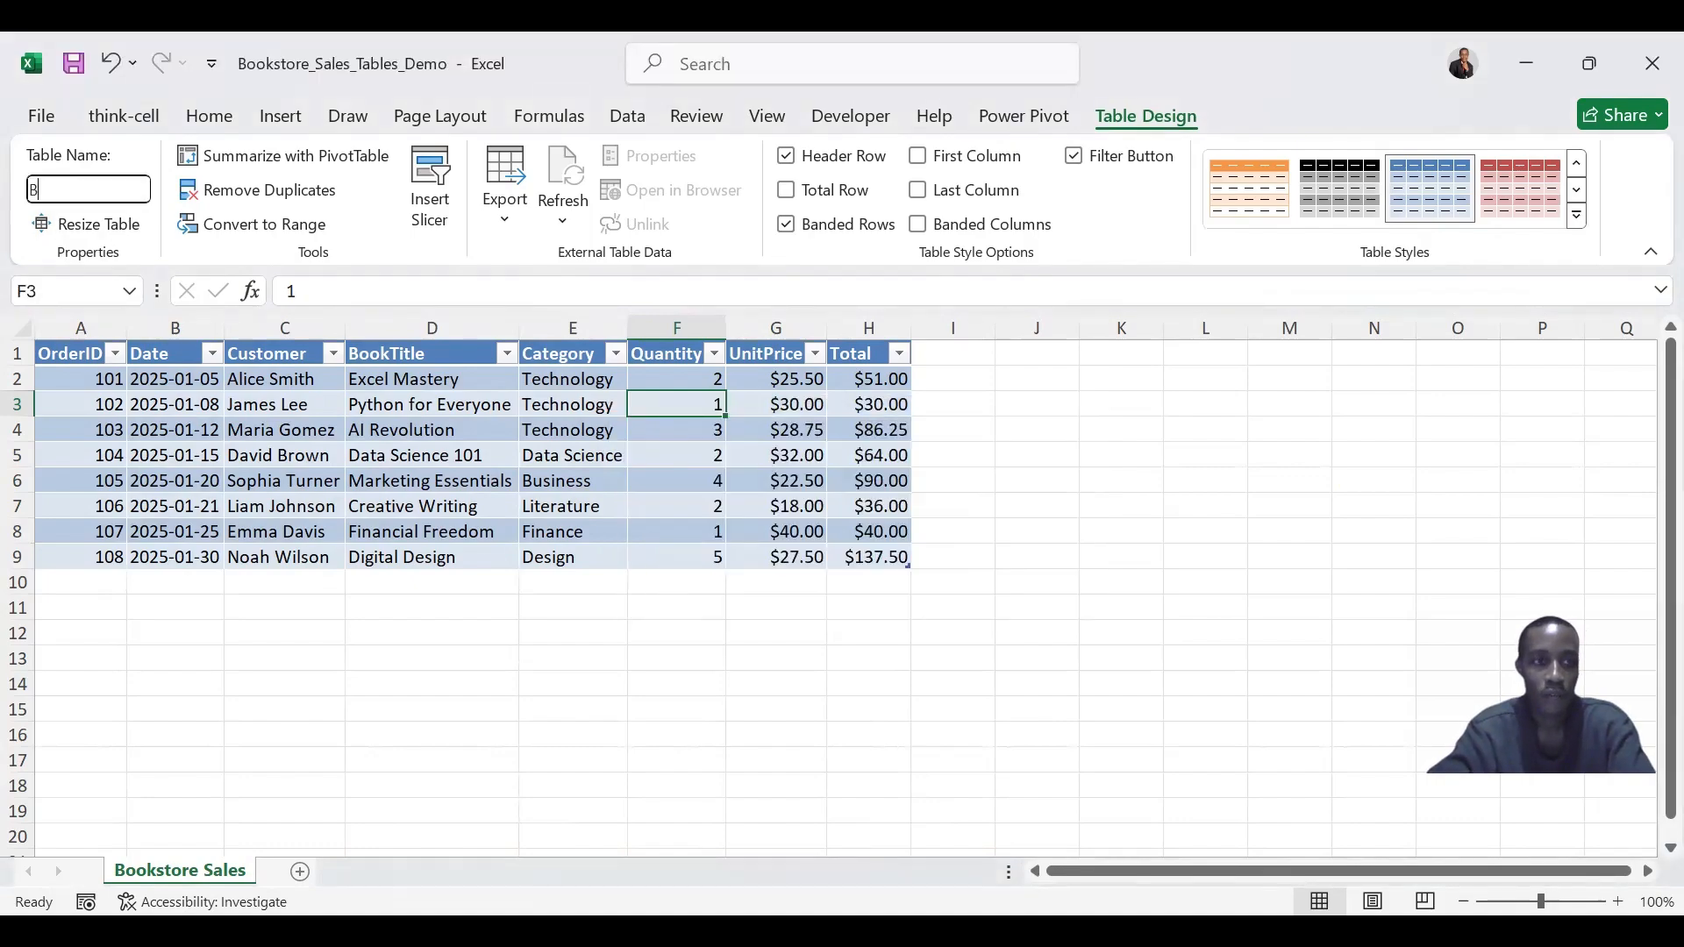
text(ookS)
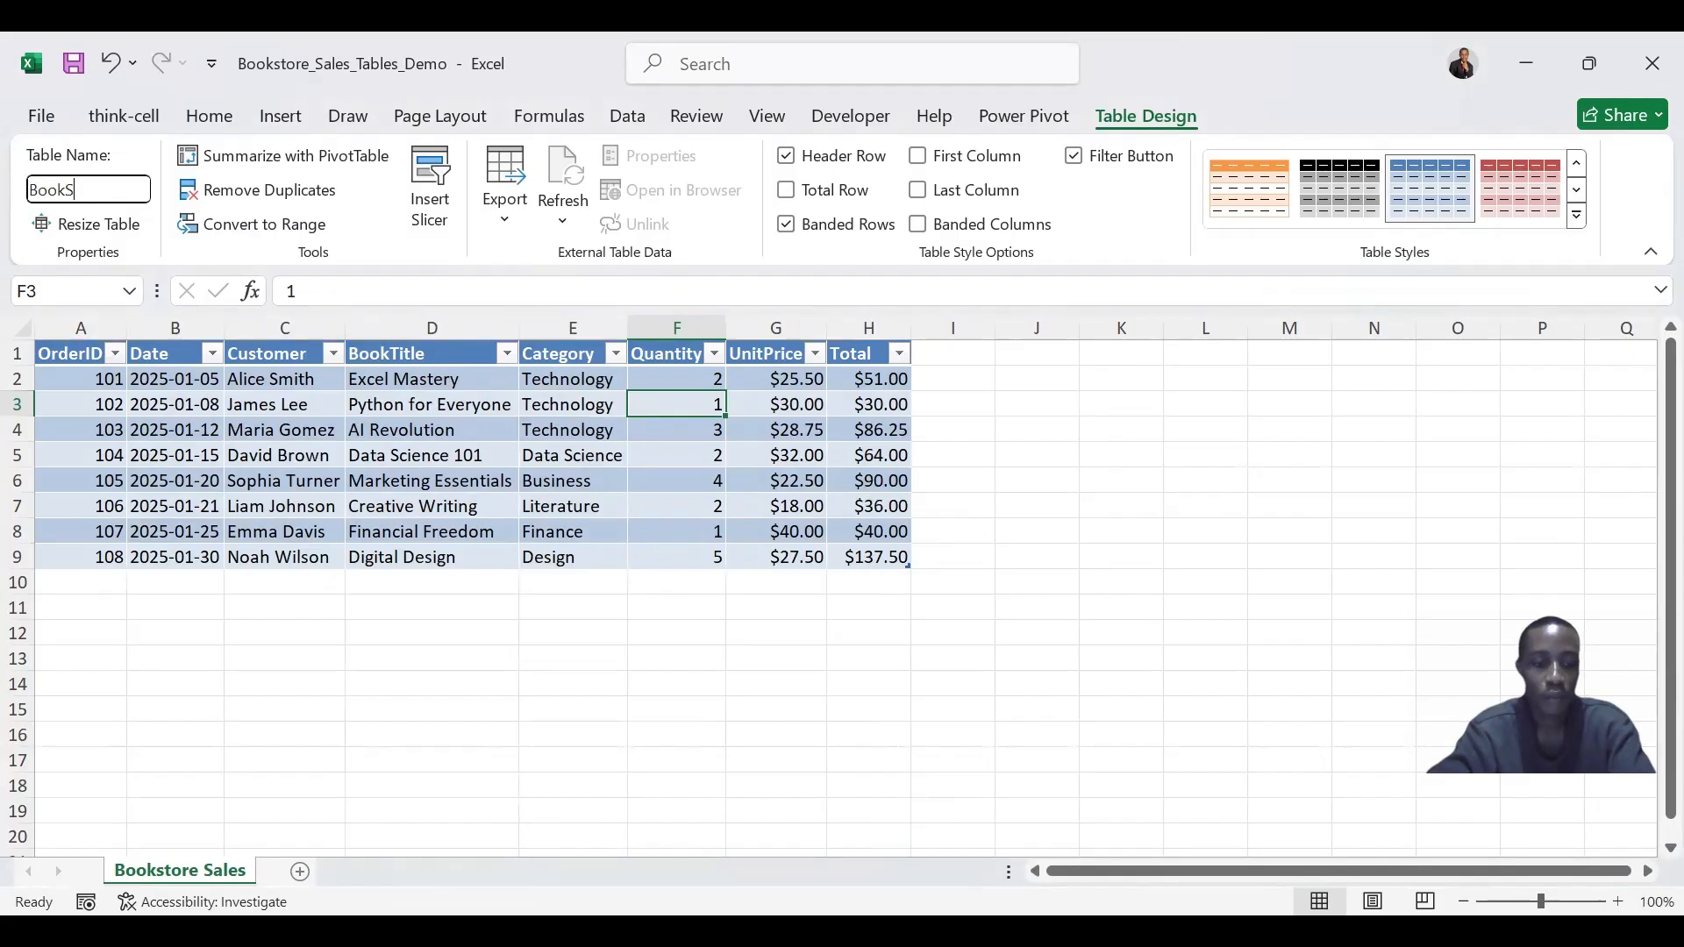
text(tore)
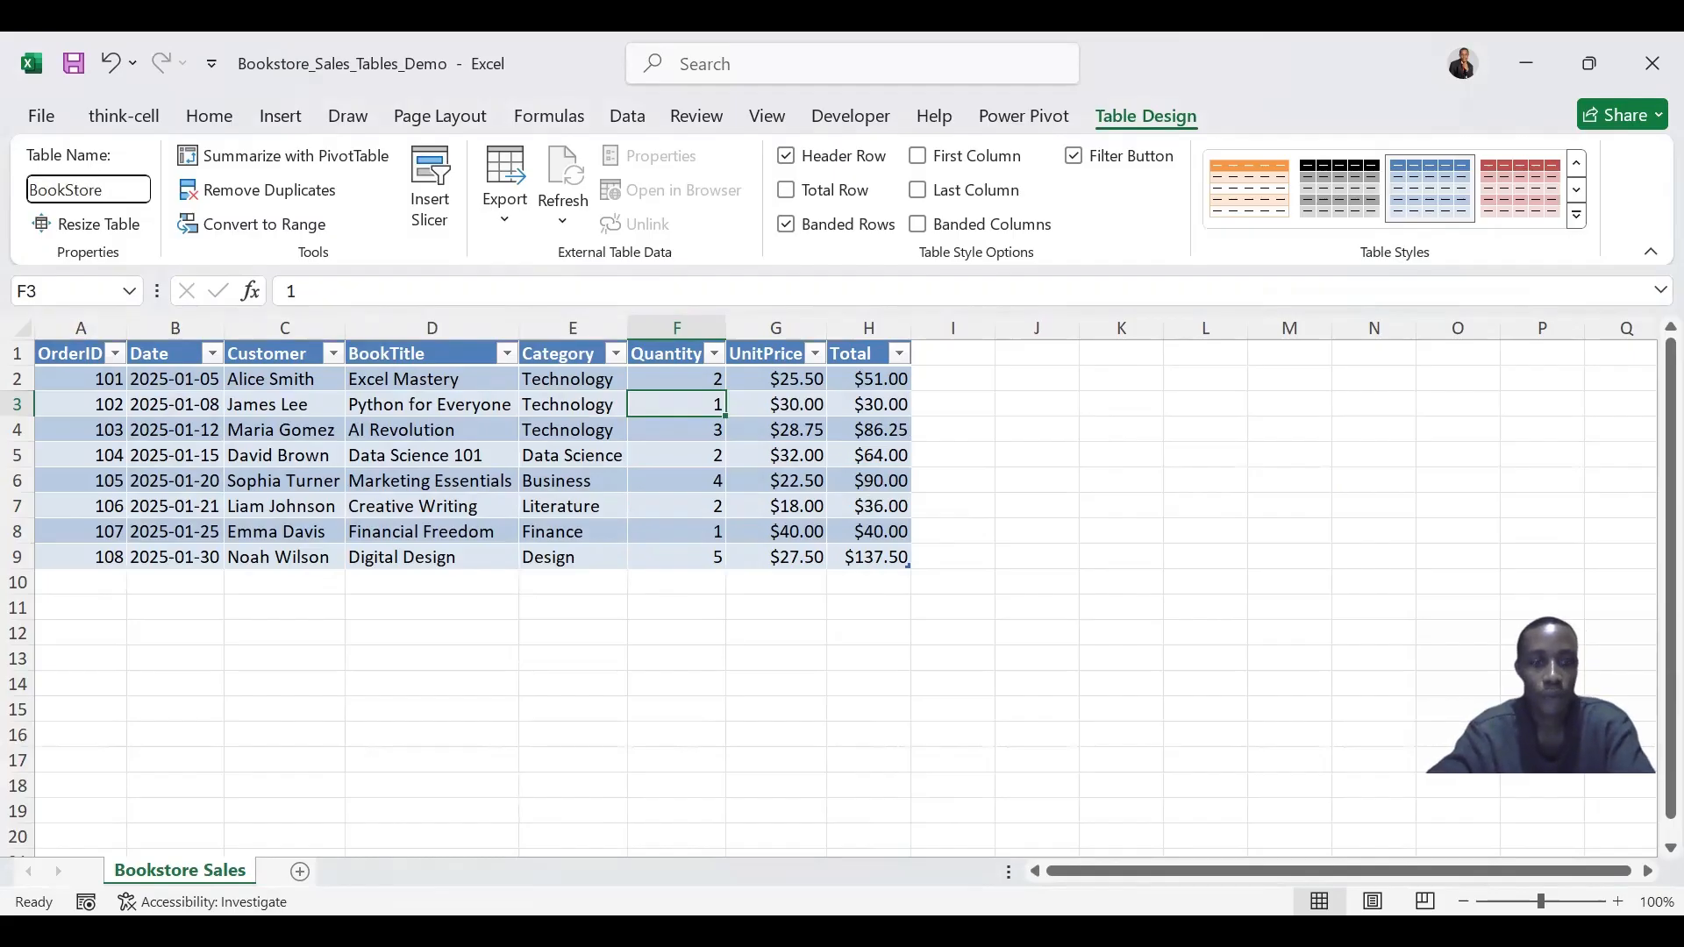
text(Tabel)
key(BackSpace)
key(BackSpace)
text(le)
key(Return)
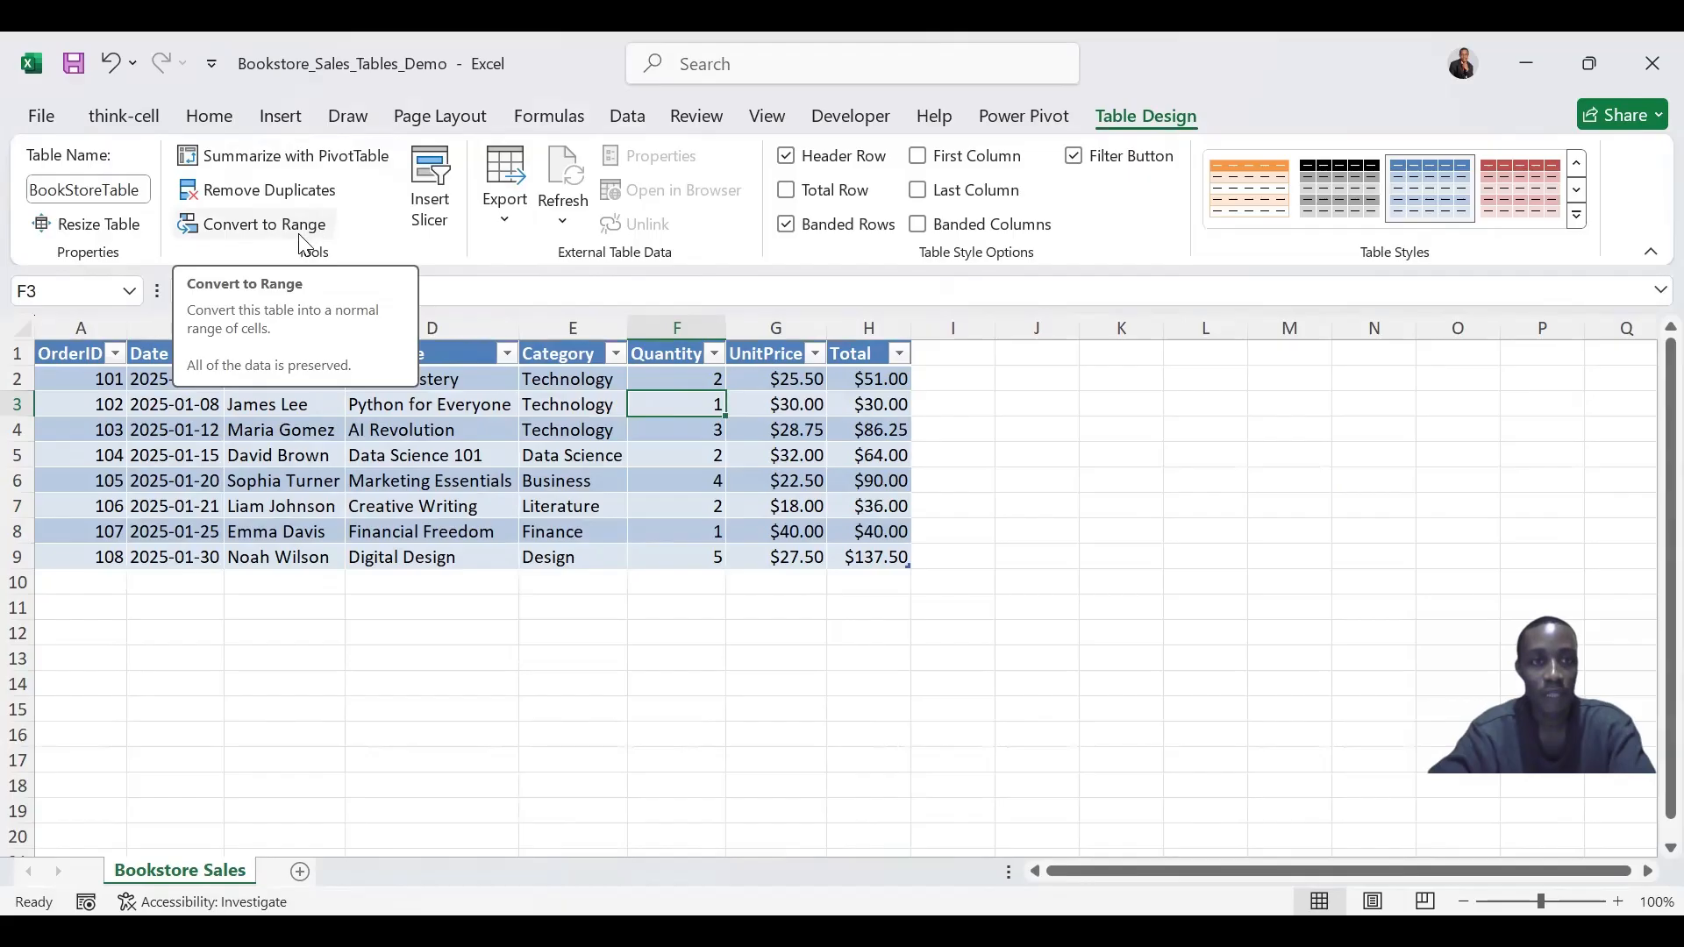
- Insert a slicer for the Category column and move it beside the table at column I
click(441, 207)
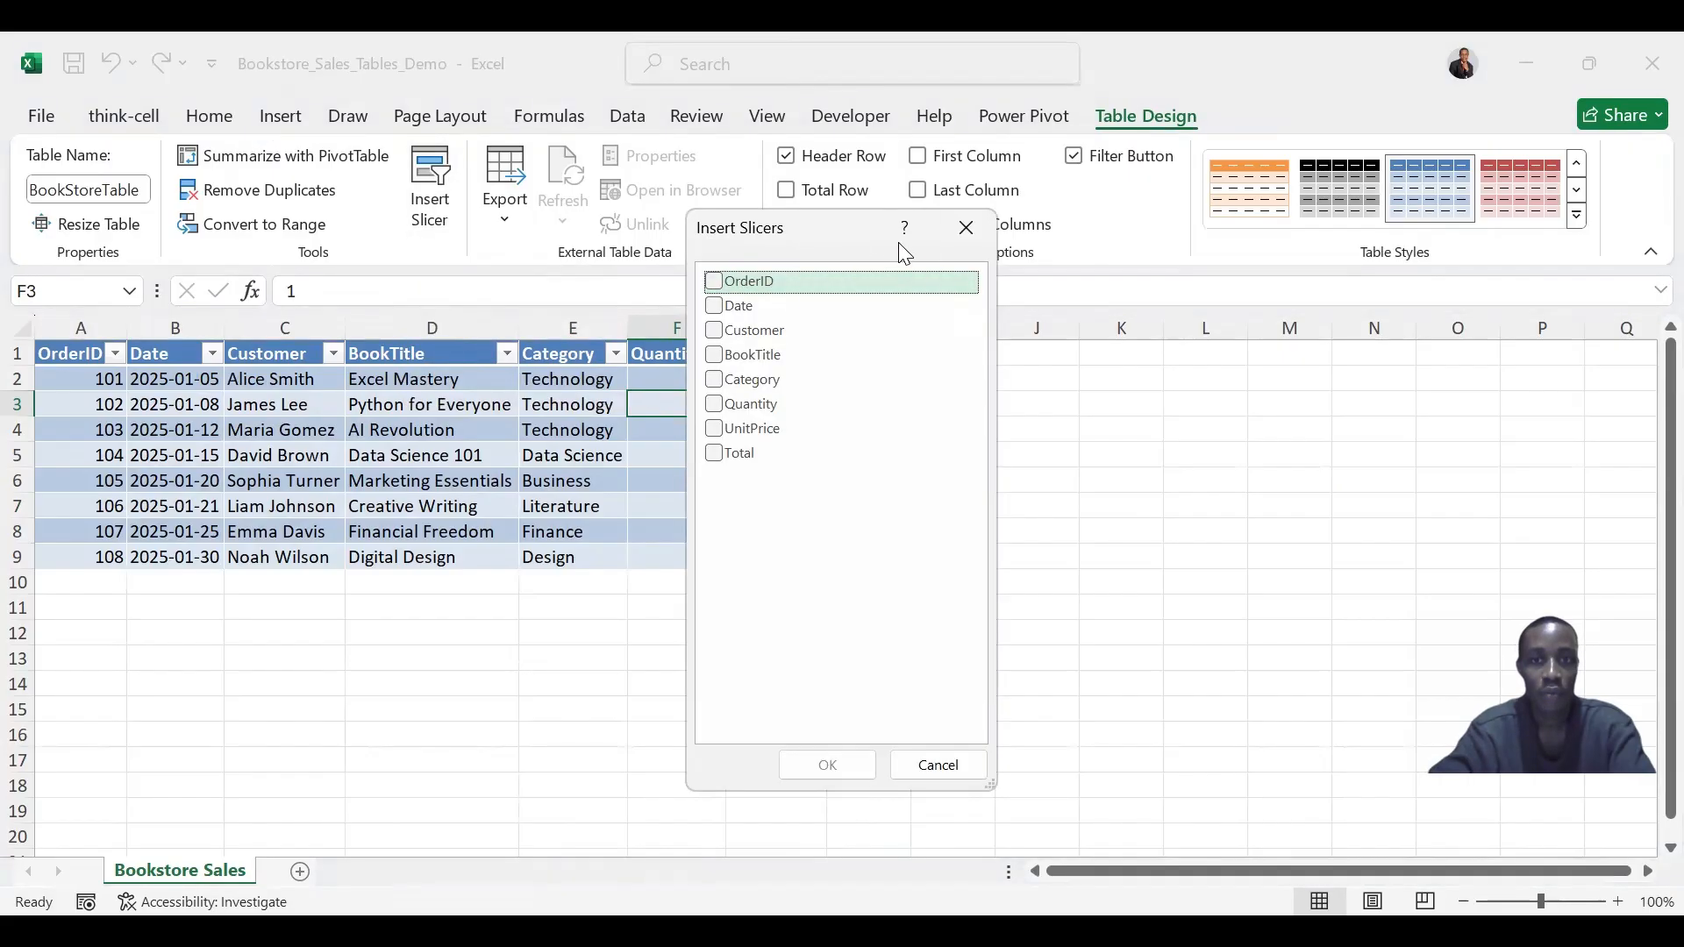
drag(900, 245, 1099, 252)
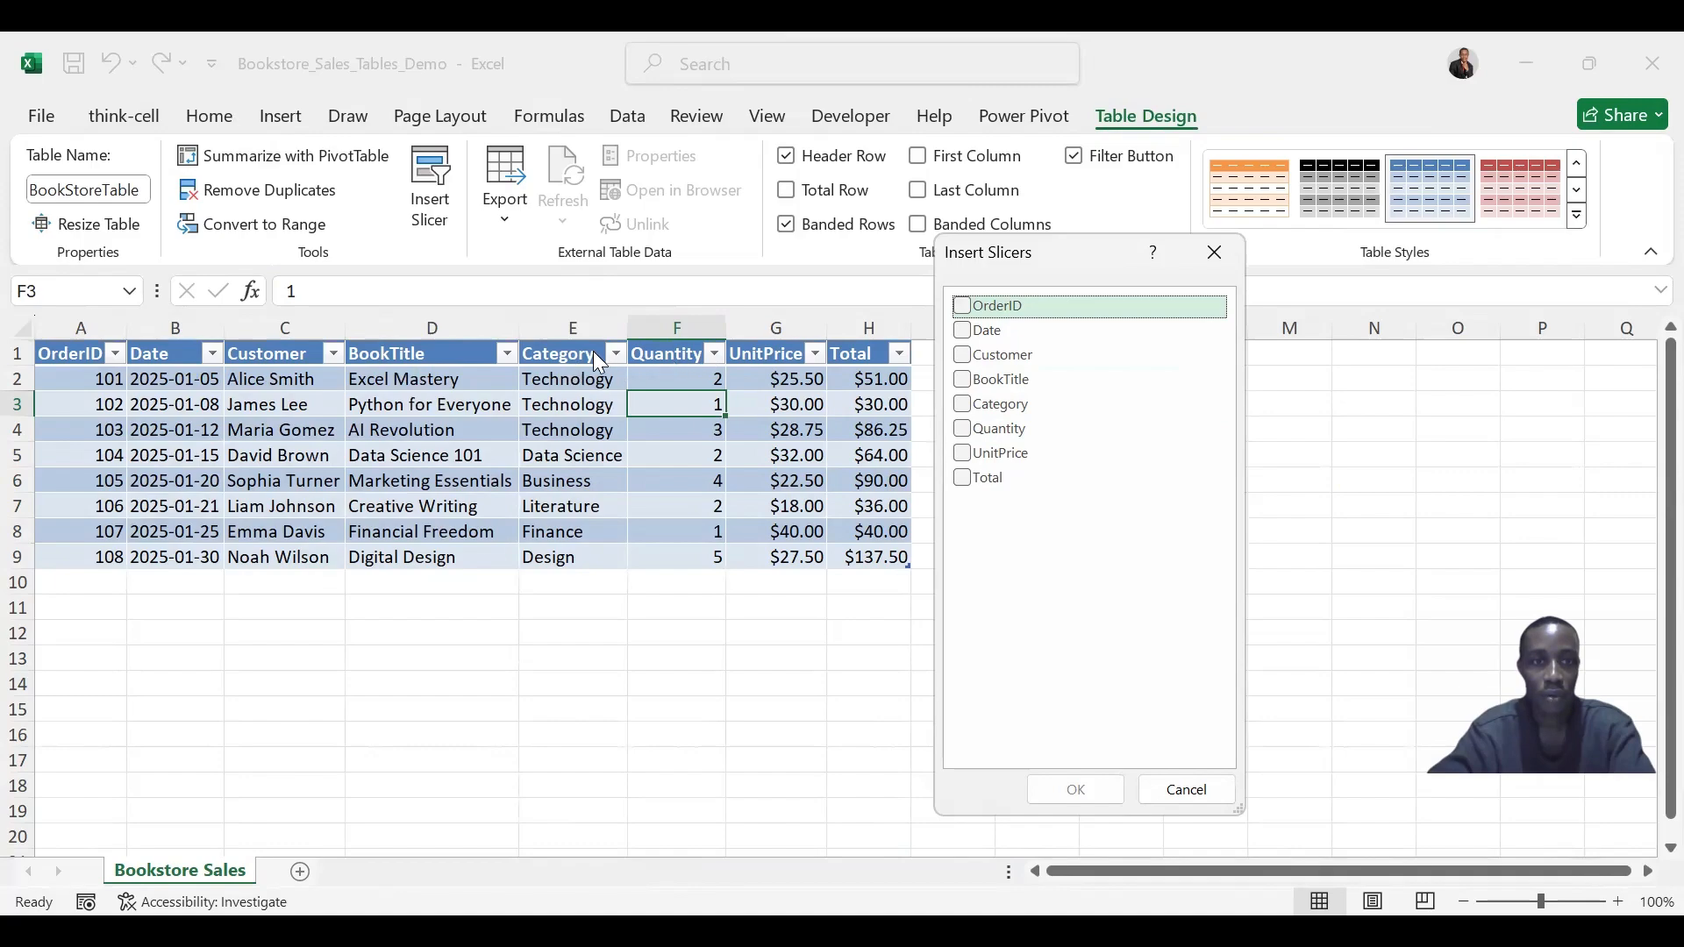
click(968, 406)
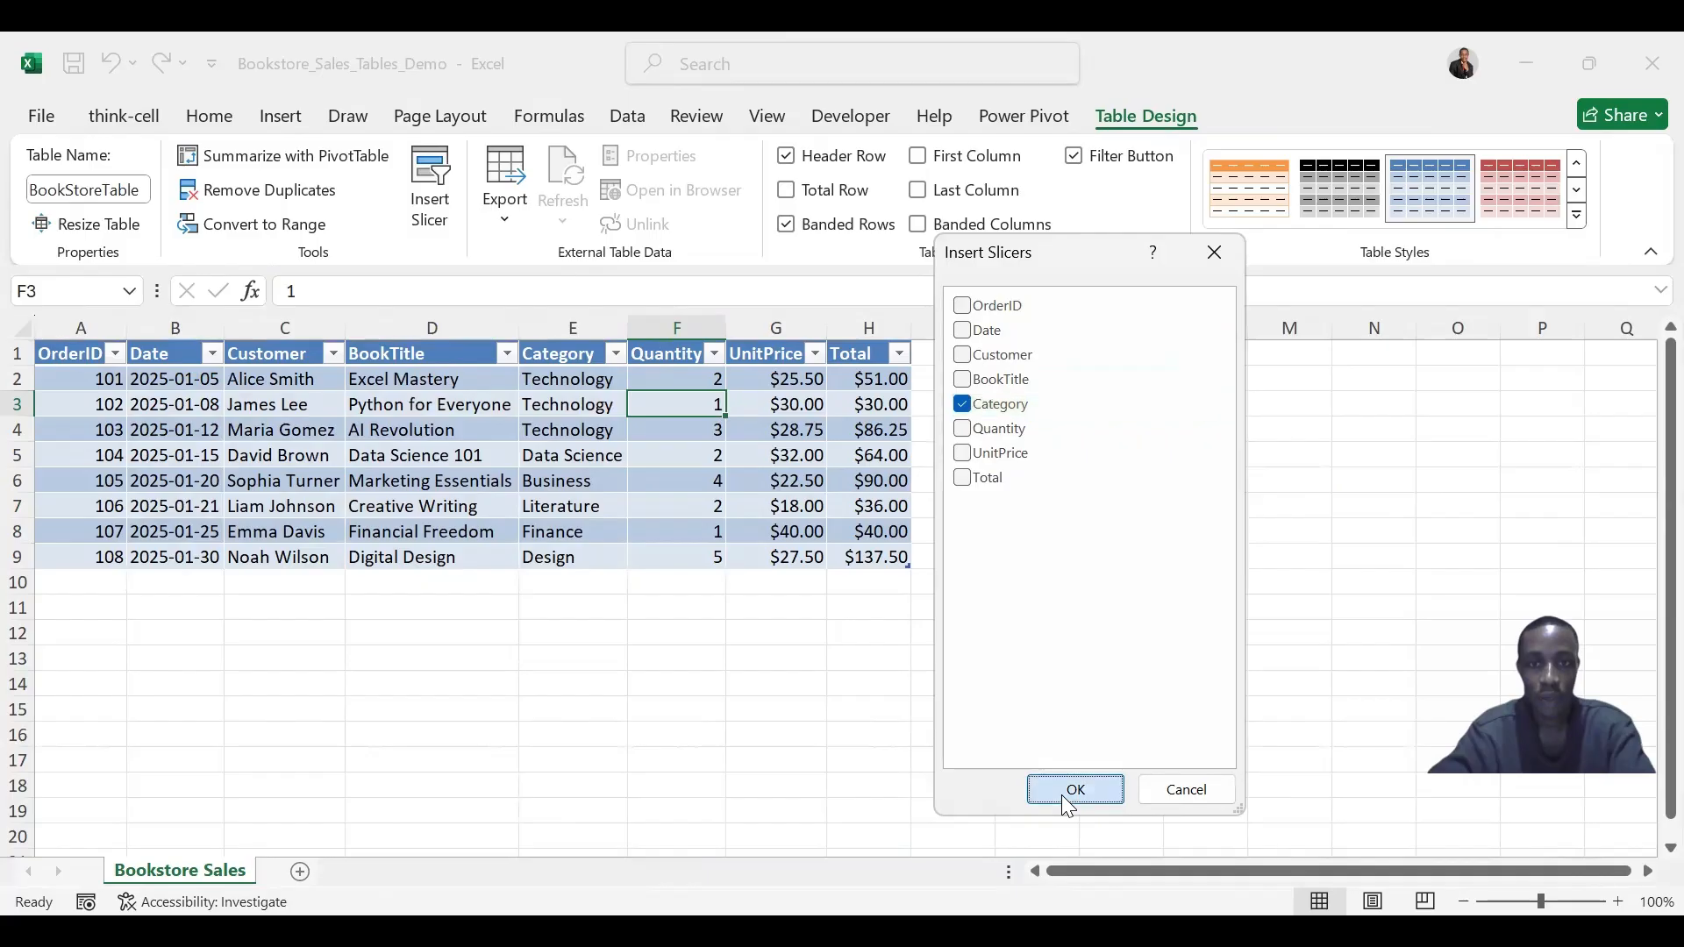
click(1063, 794)
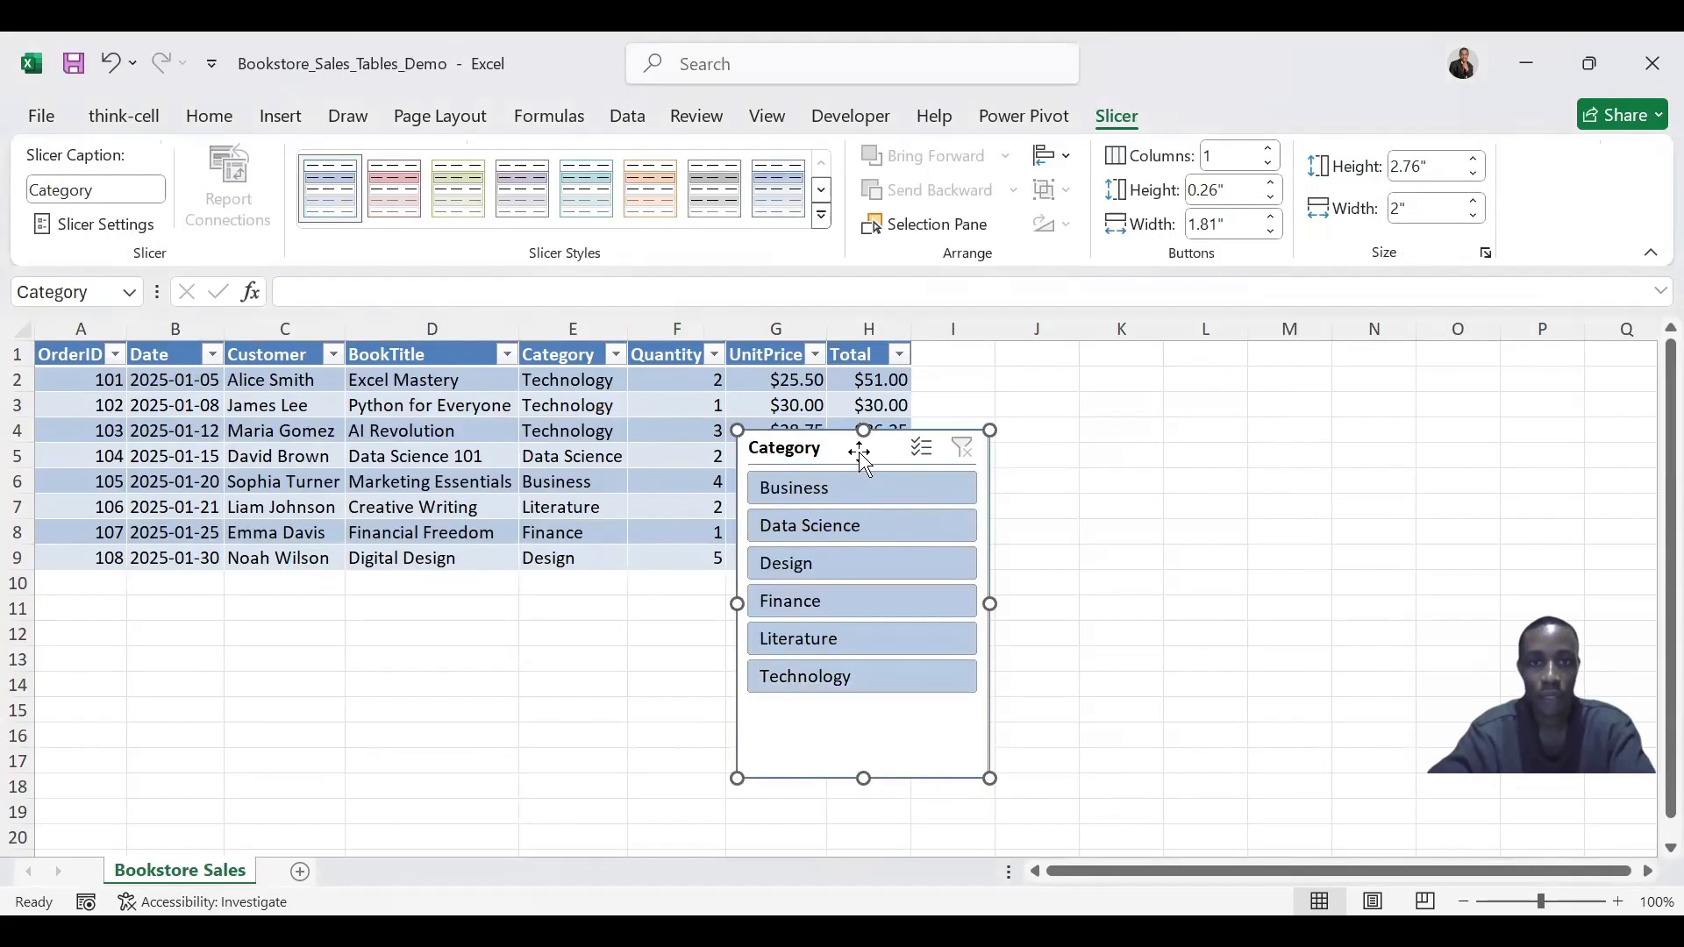
drag(861, 449, 1055, 369)
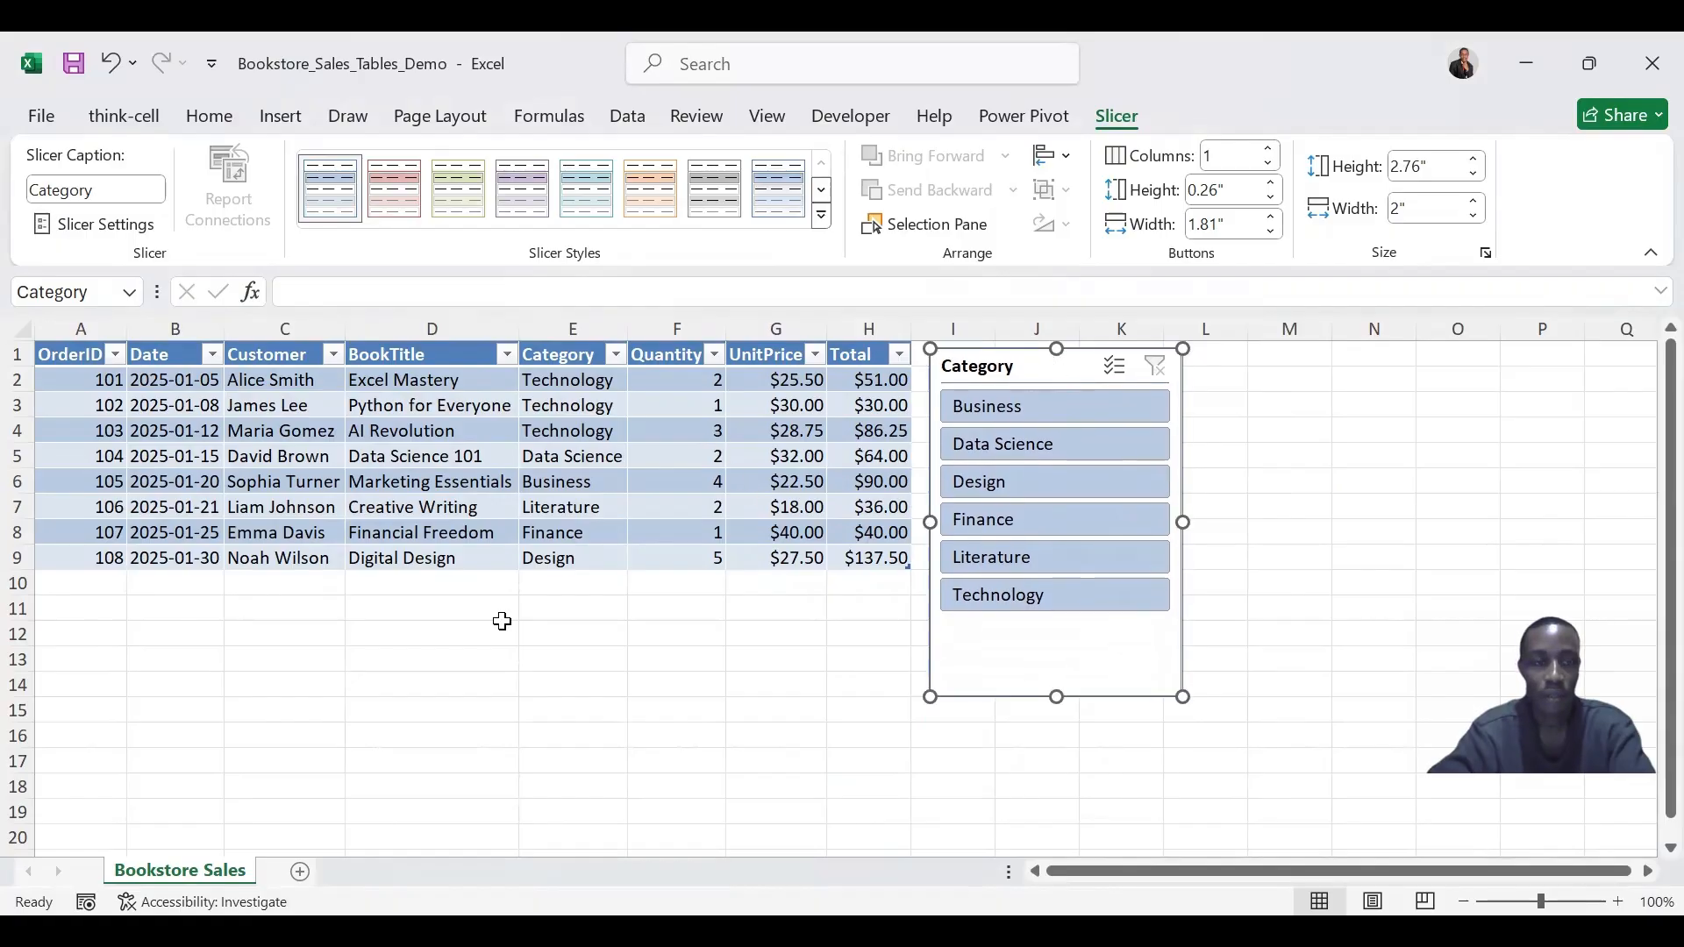
- Filter the table with the slicer by single categories: Business, Technology, then Business again
click(986, 419)
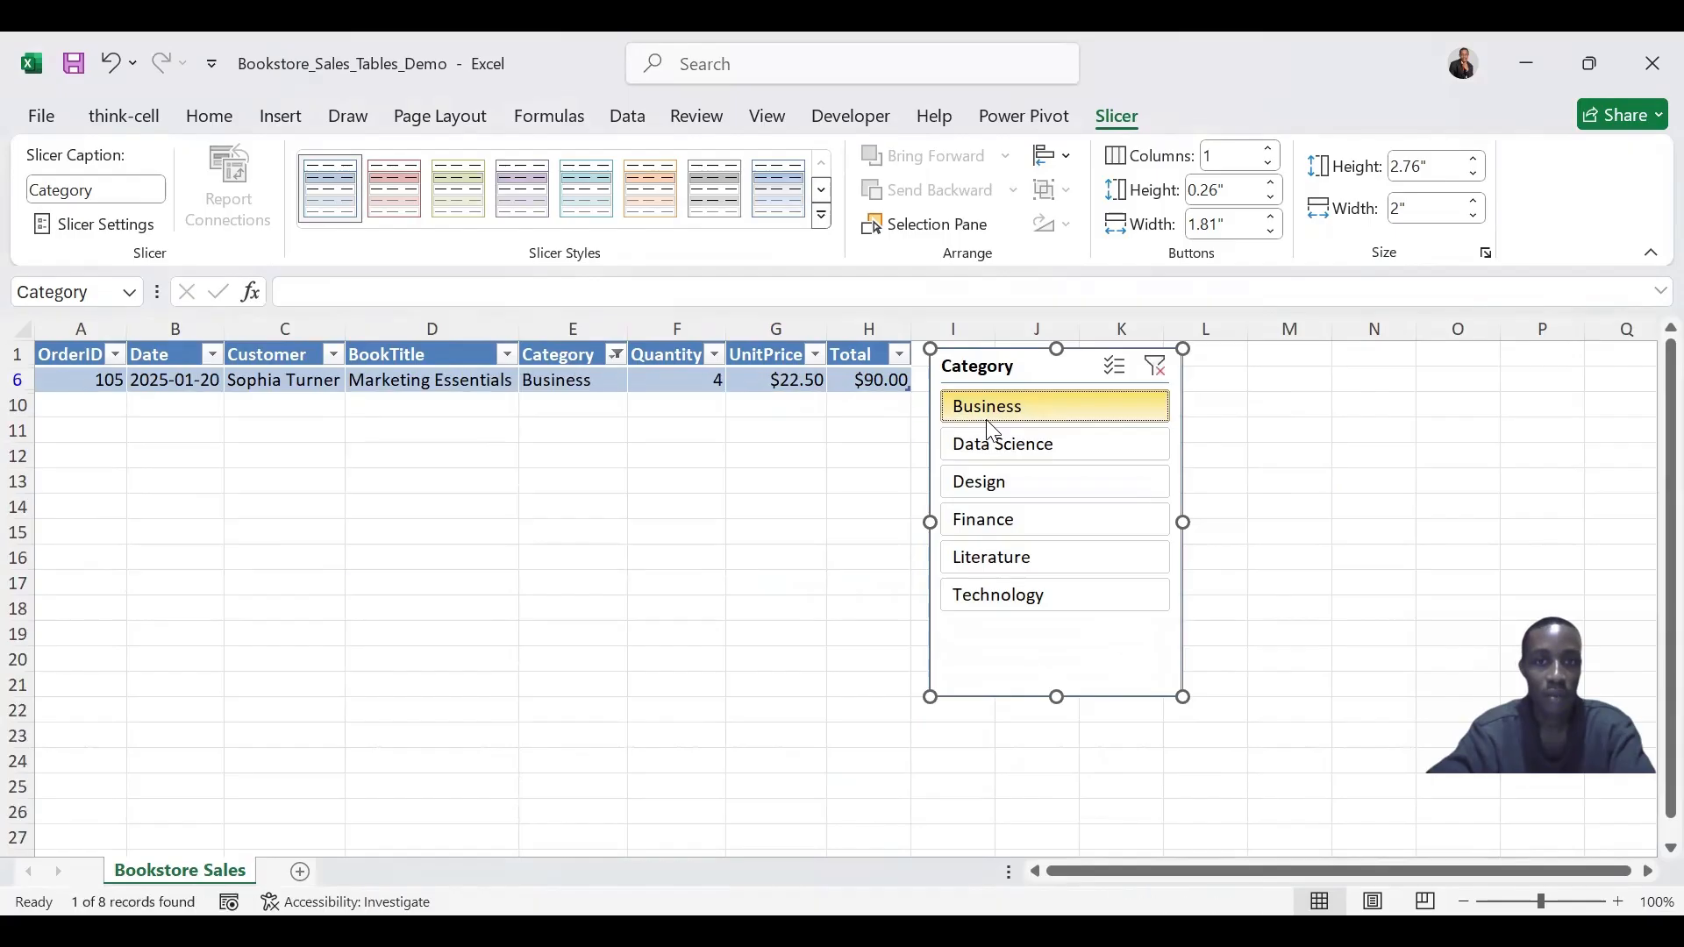
click(1010, 593)
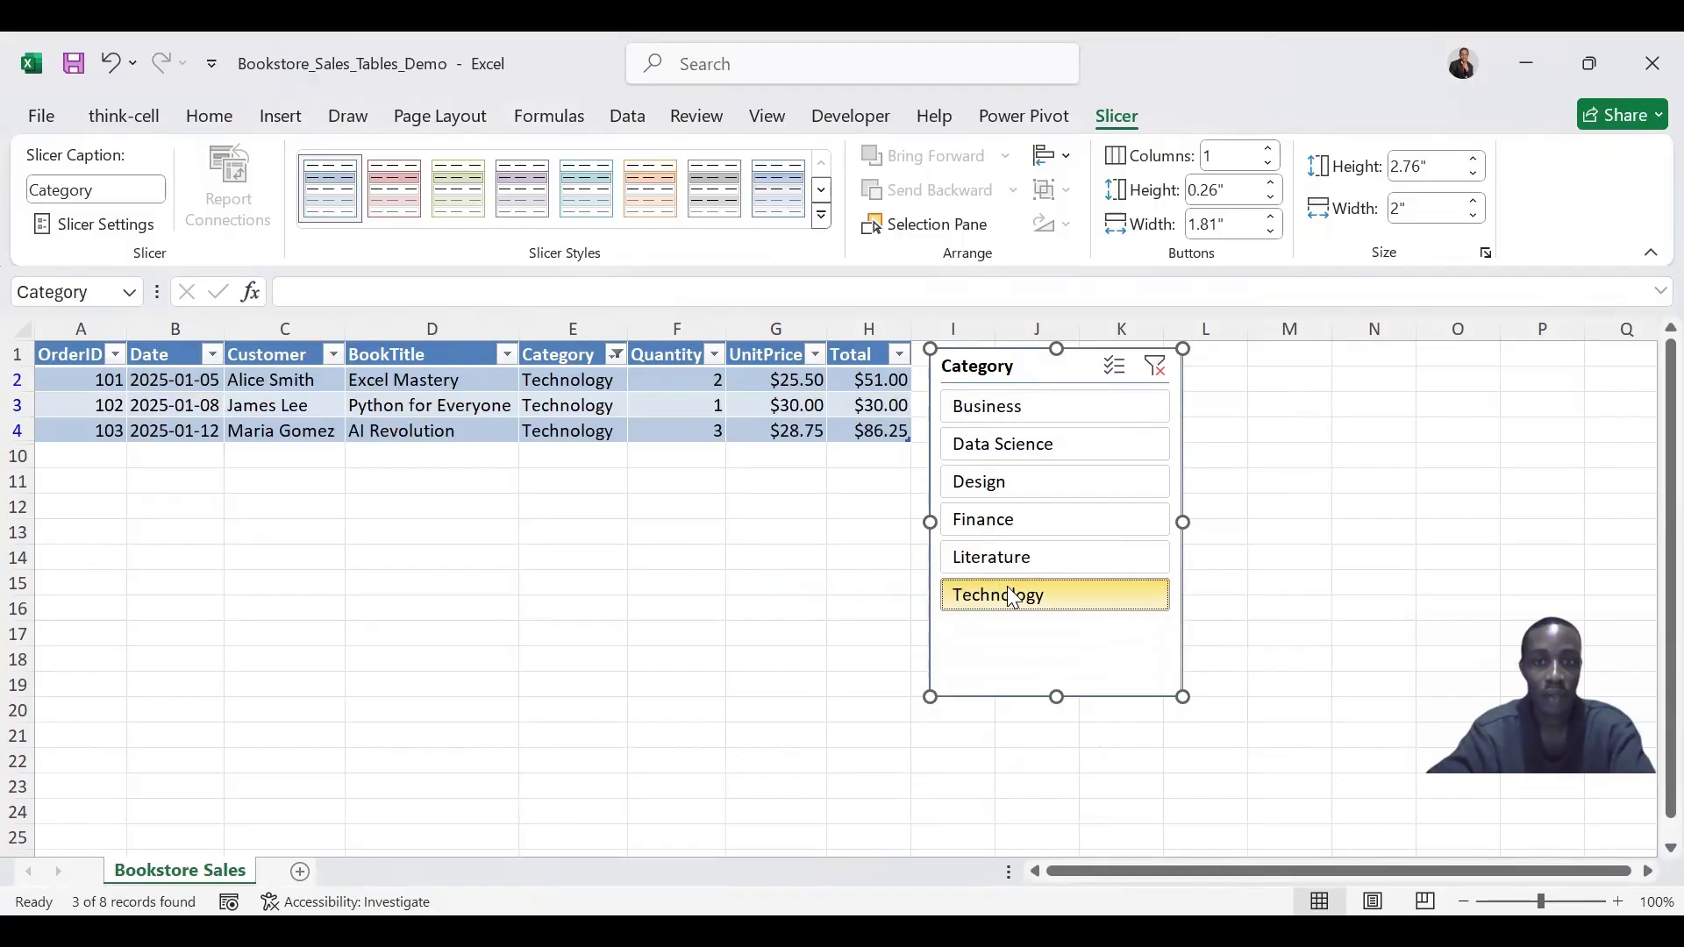
click(1005, 406)
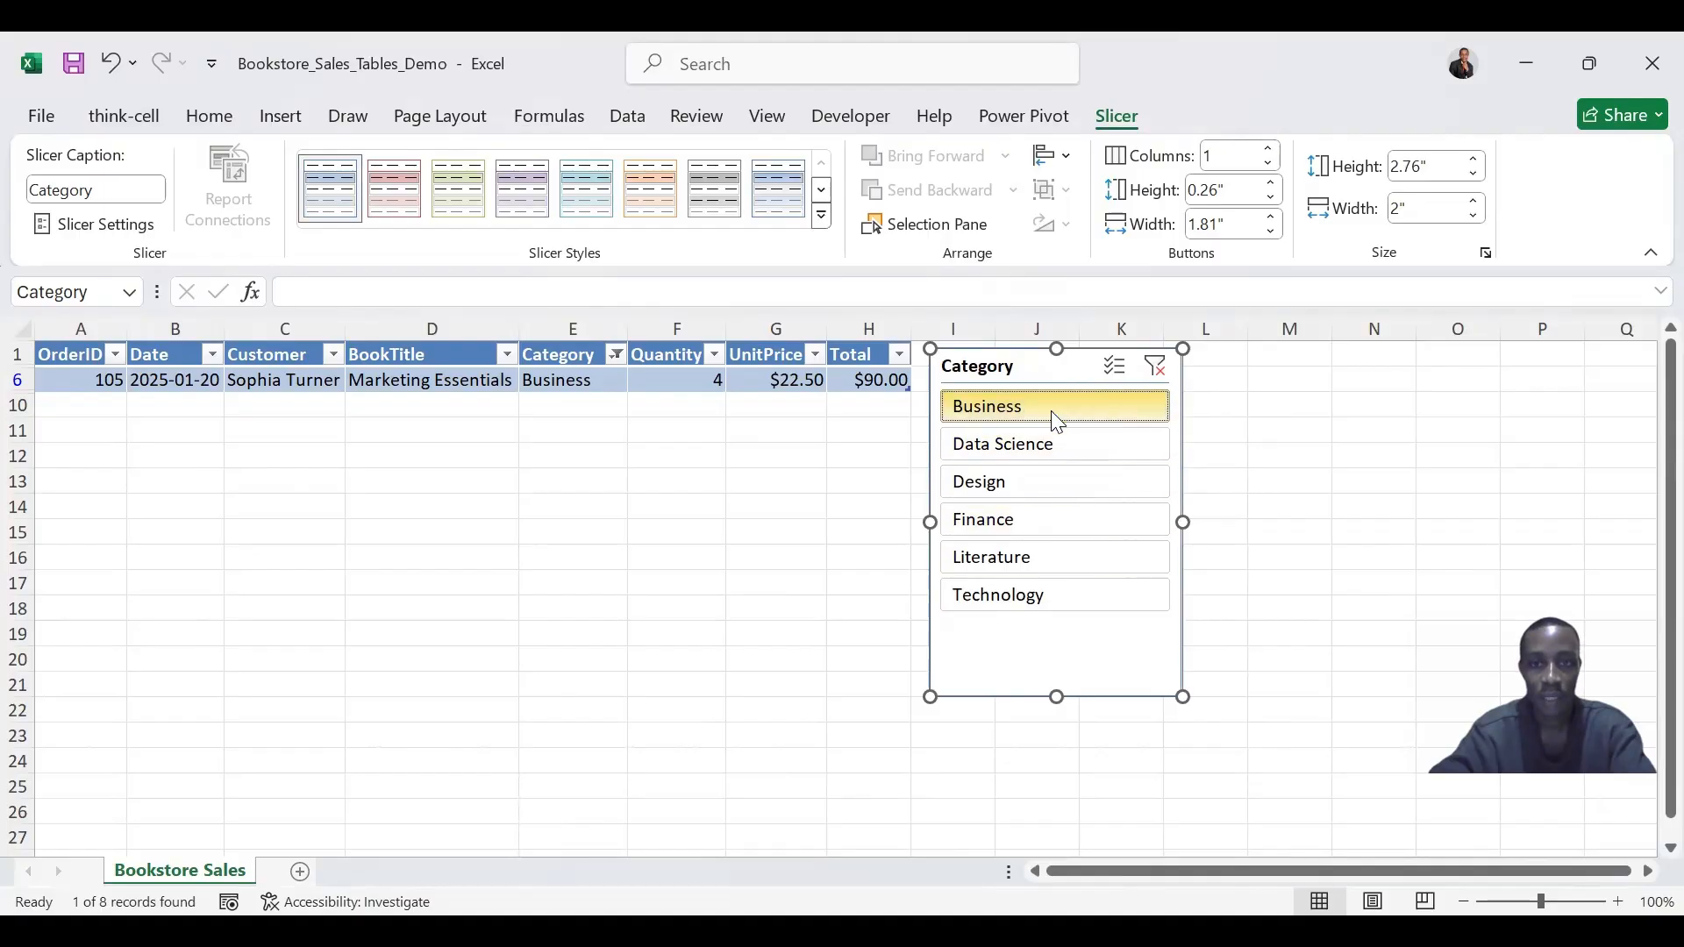
- Filter the table with the slicer by several categories at once, including Data Science, Finance and Technology
shift+click(1015, 537)
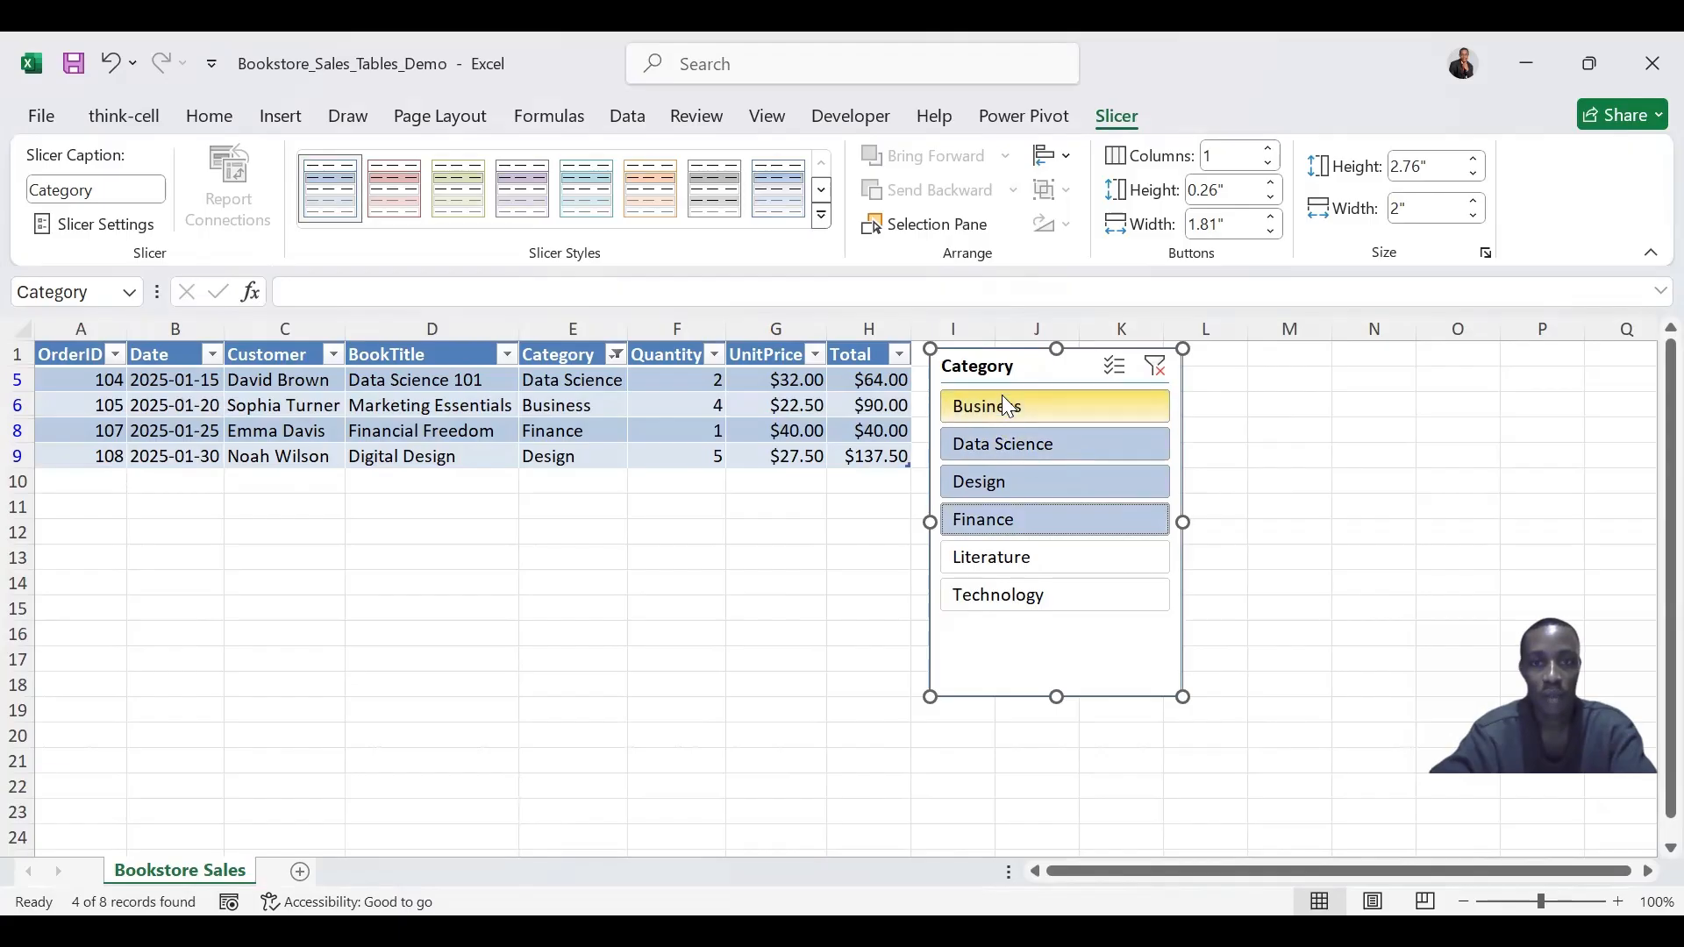
click(983, 523)
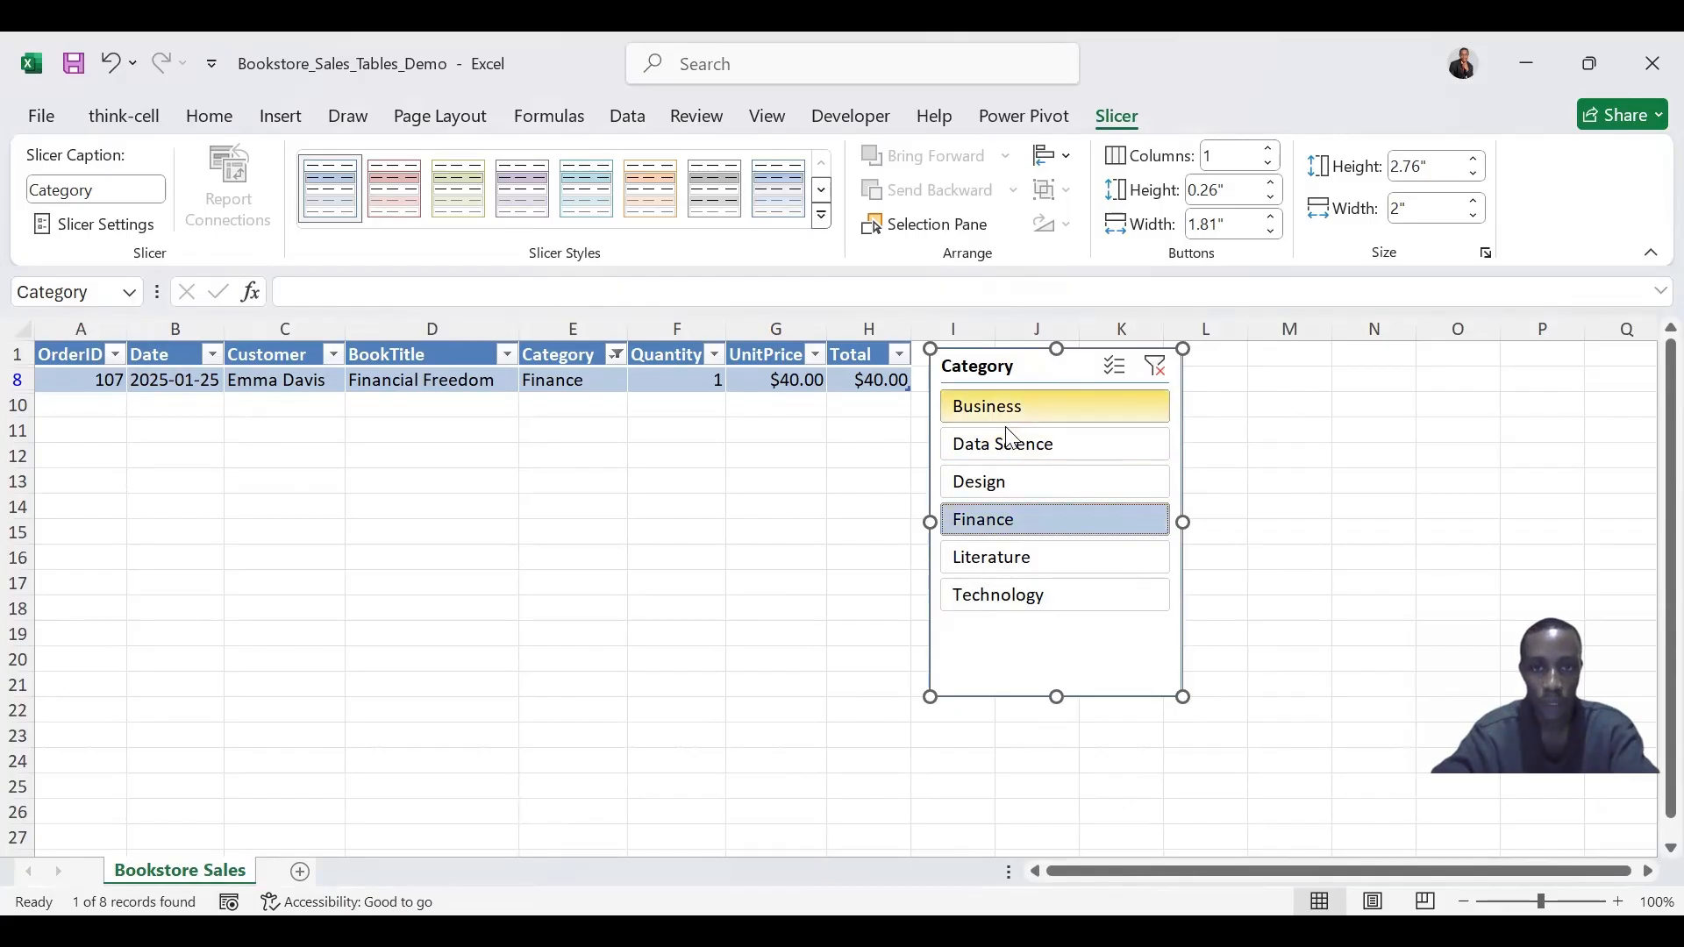
ctrl+click(1018, 448)
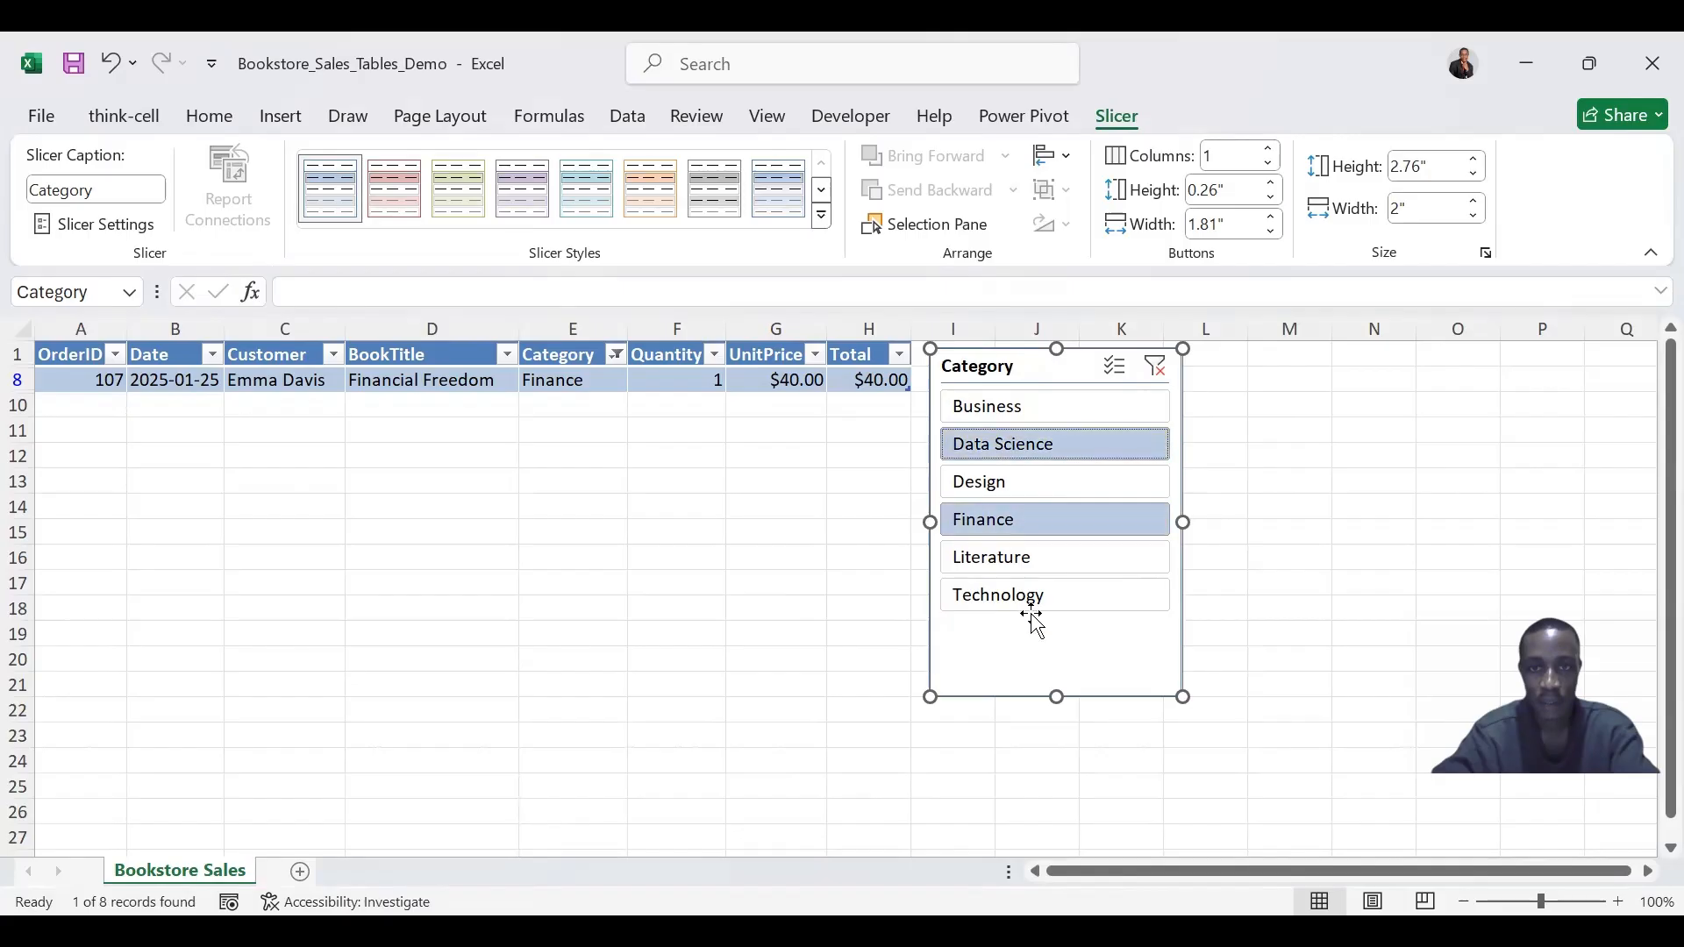
ctrl+click(1045, 599)
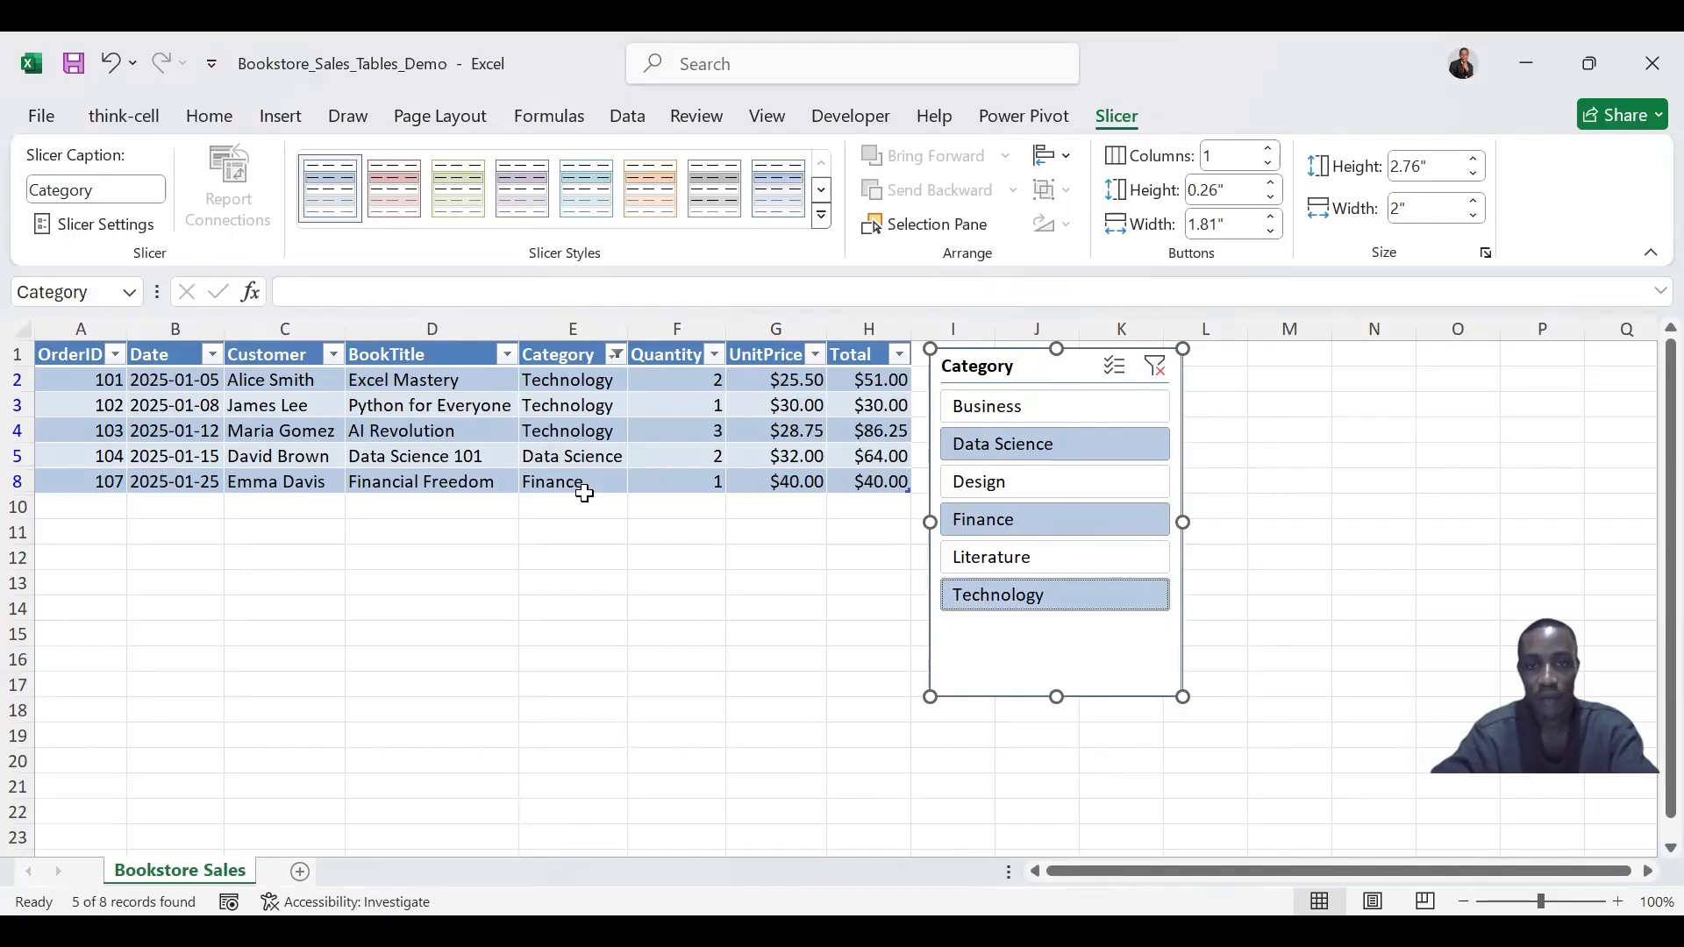
click(1029, 418)
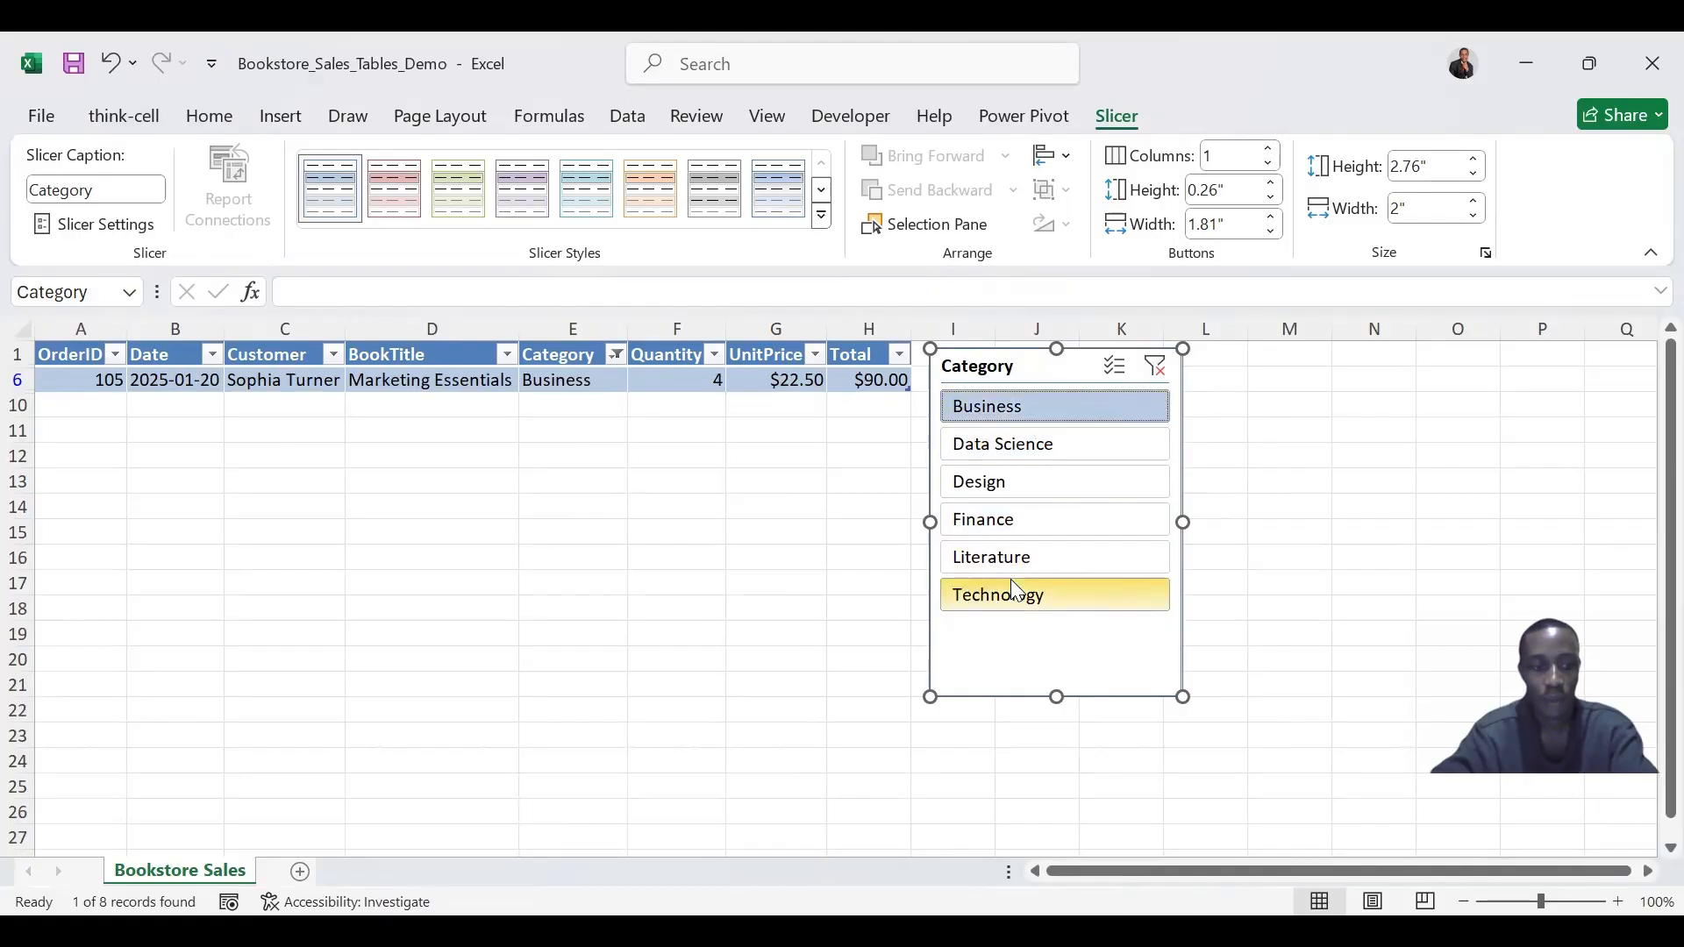
- Clear the Category slicer's filter and select cell G2
key(alt+c)
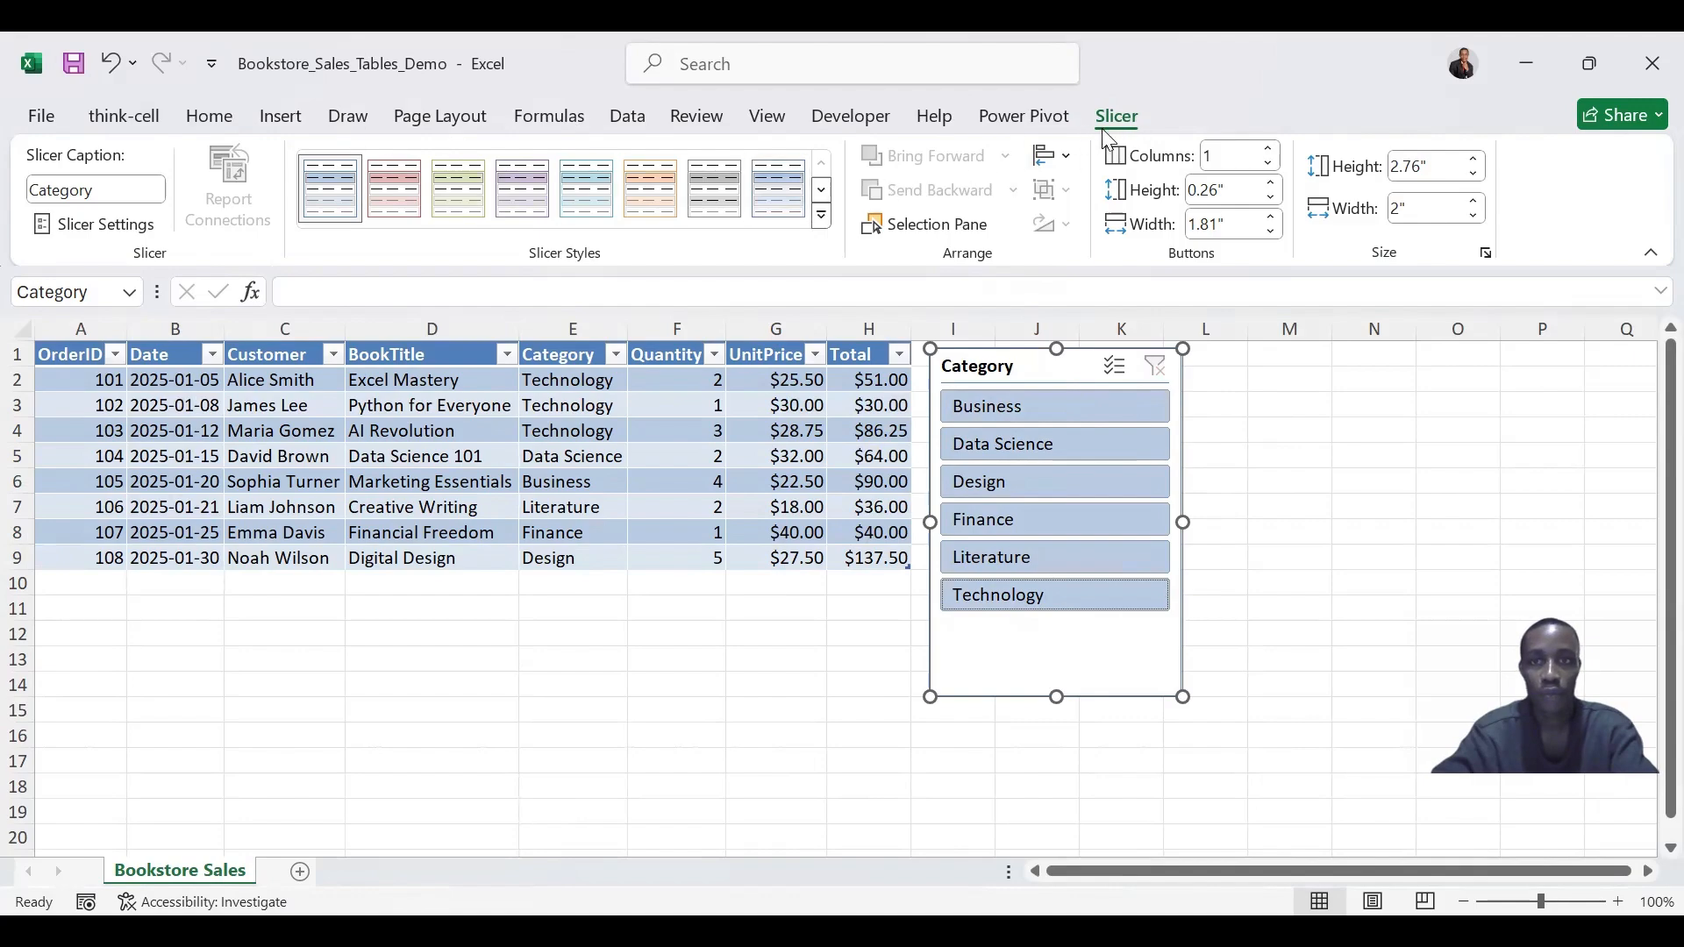
click(794, 375)
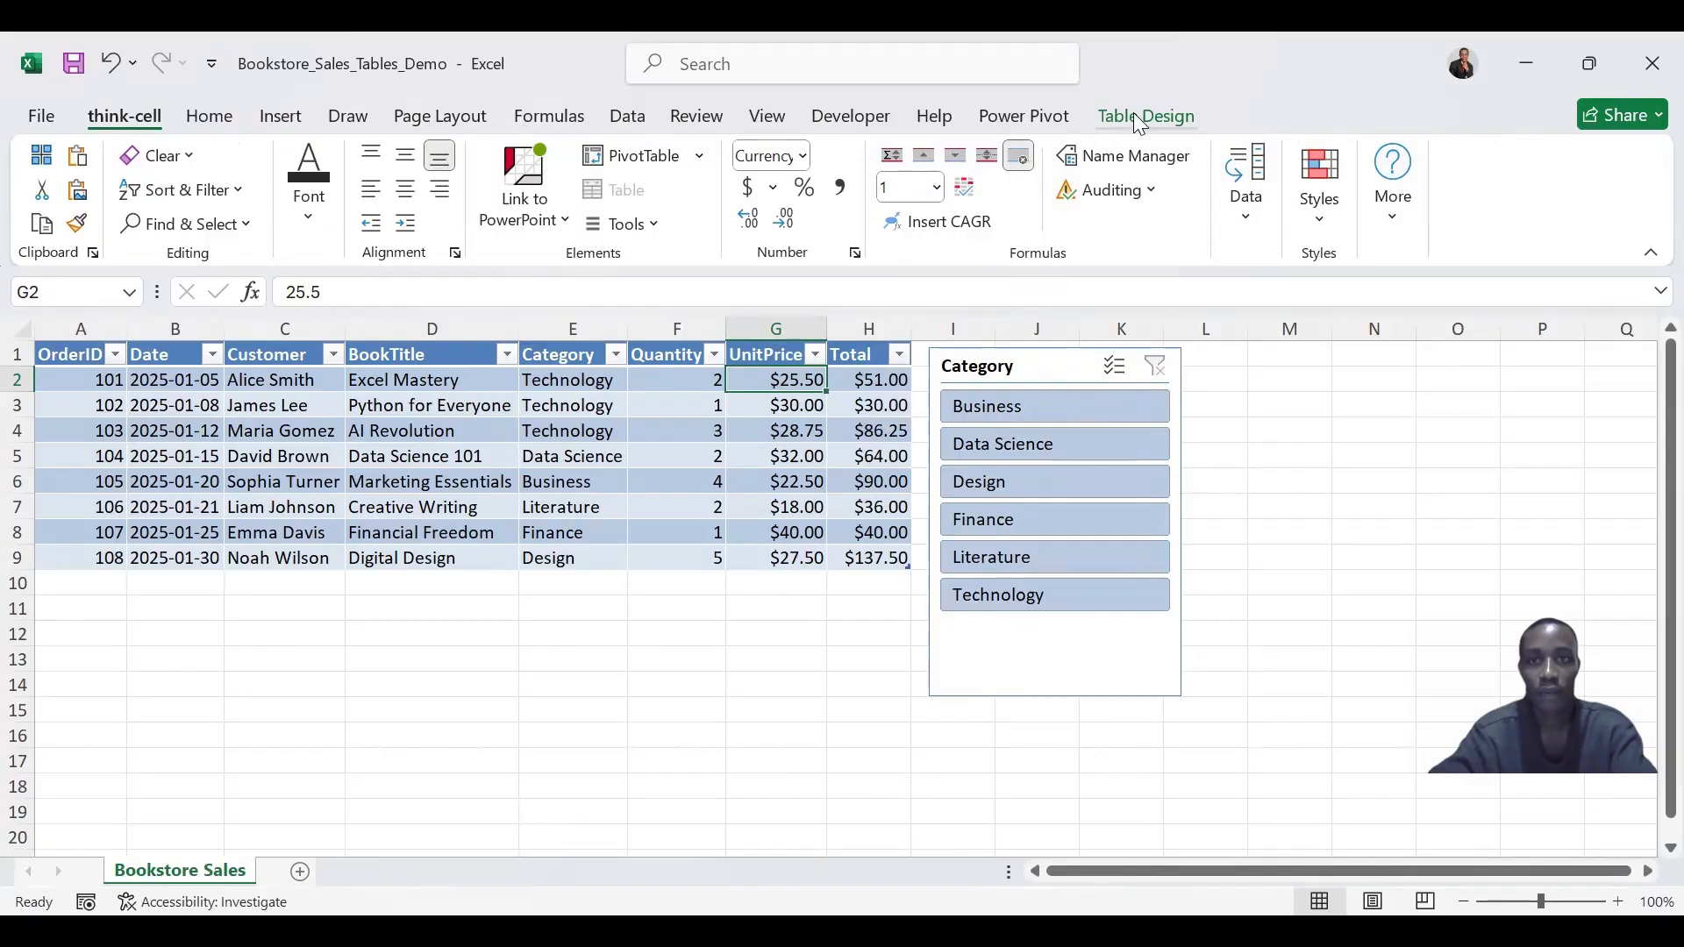
- Examine the filter menus of the BookTitle and Category columns, then cancel
click(1135, 116)
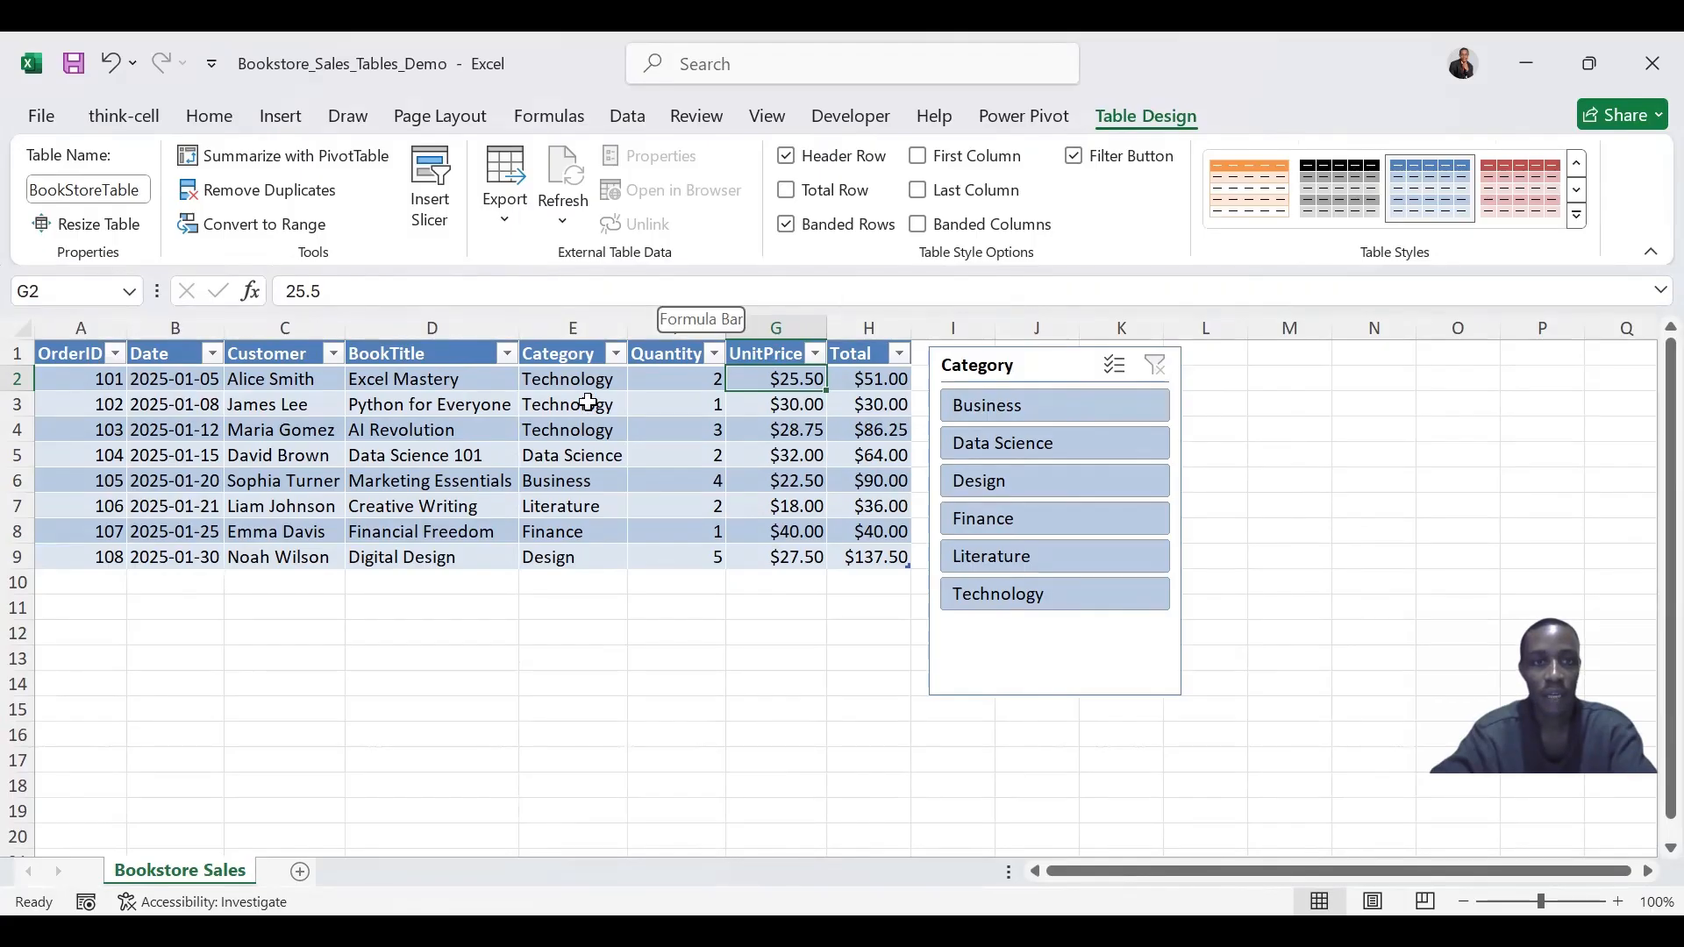
click(507, 354)
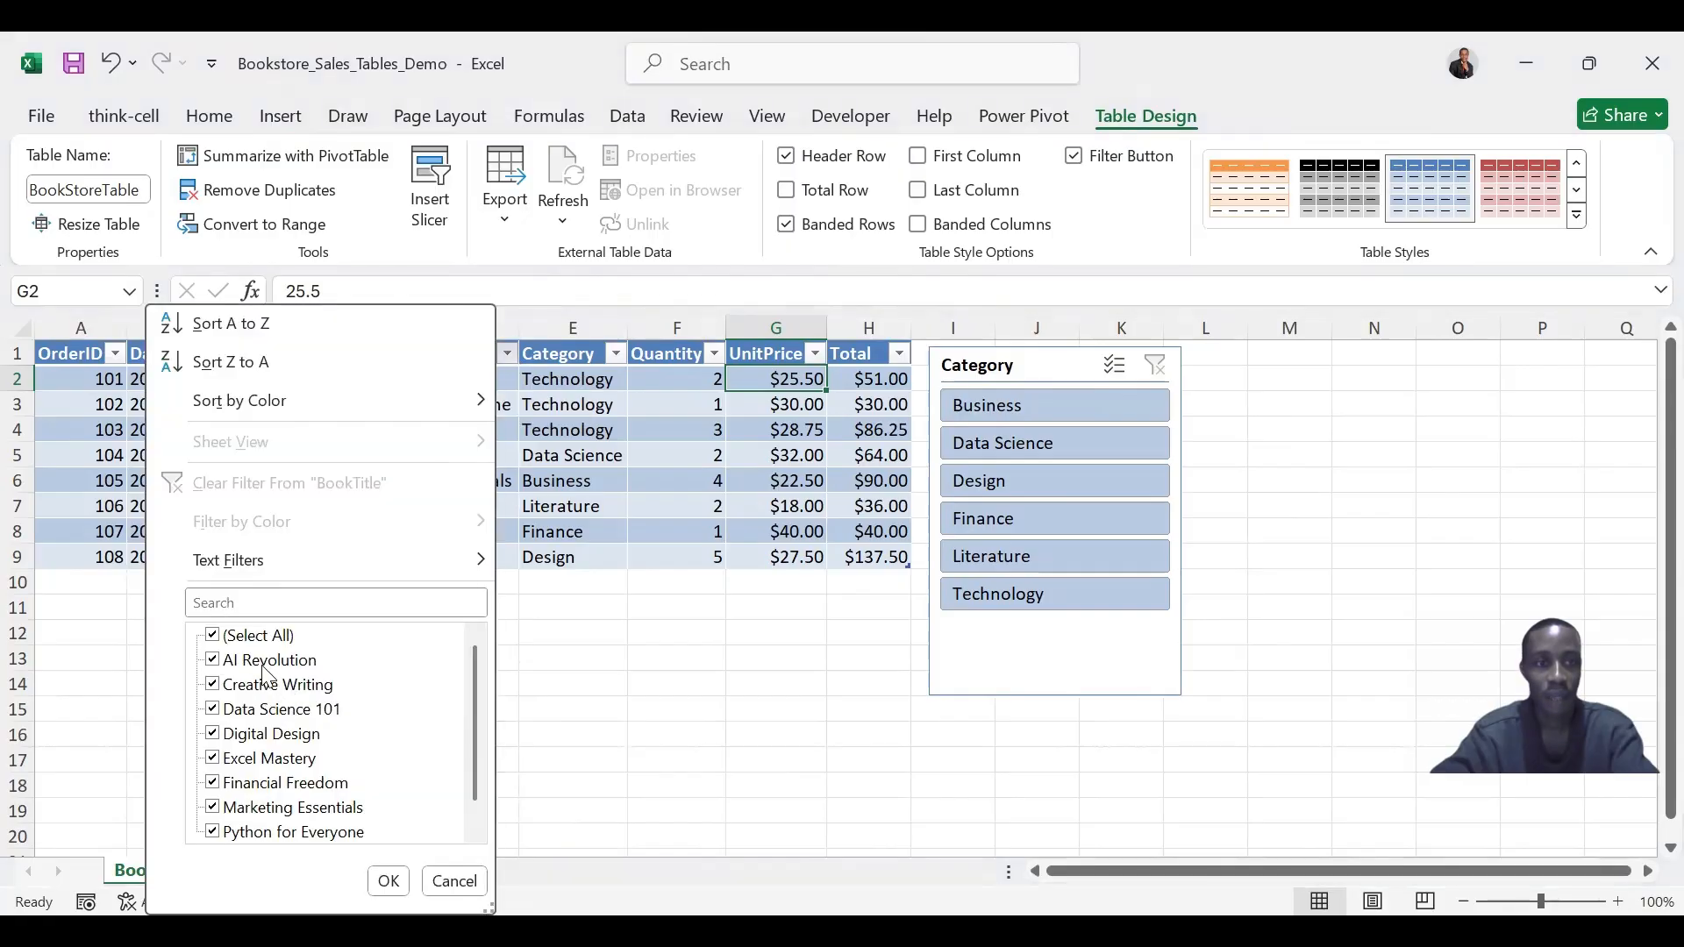
drag(475, 719, 471, 632)
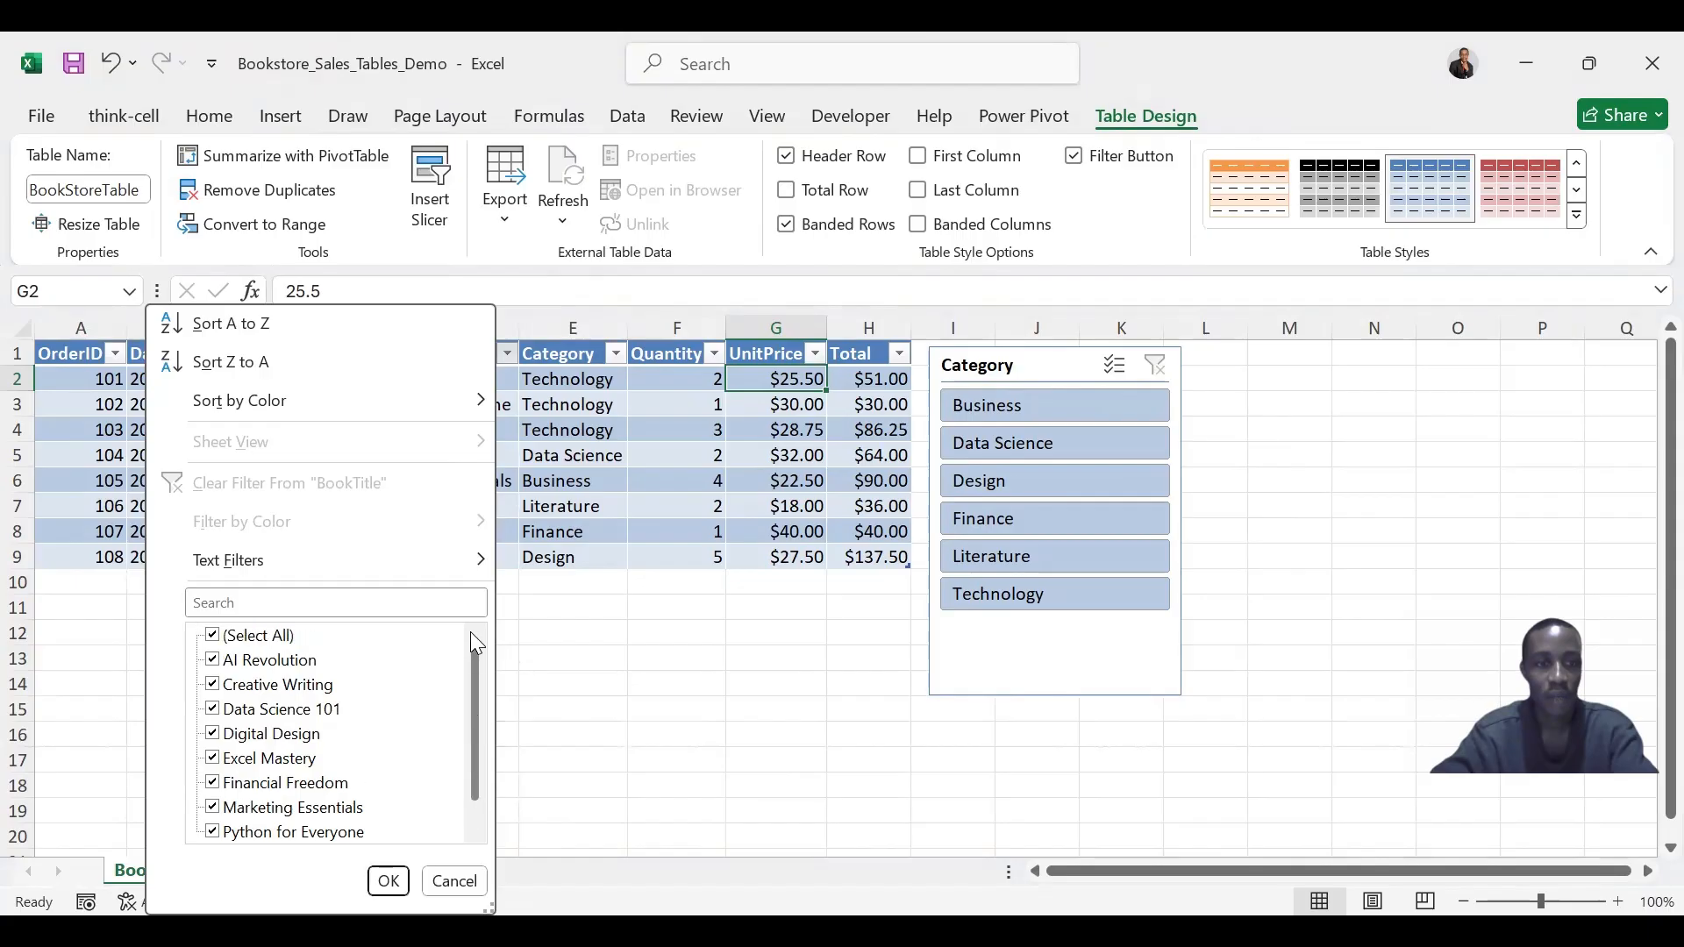
click(614, 344)
click(614, 344)
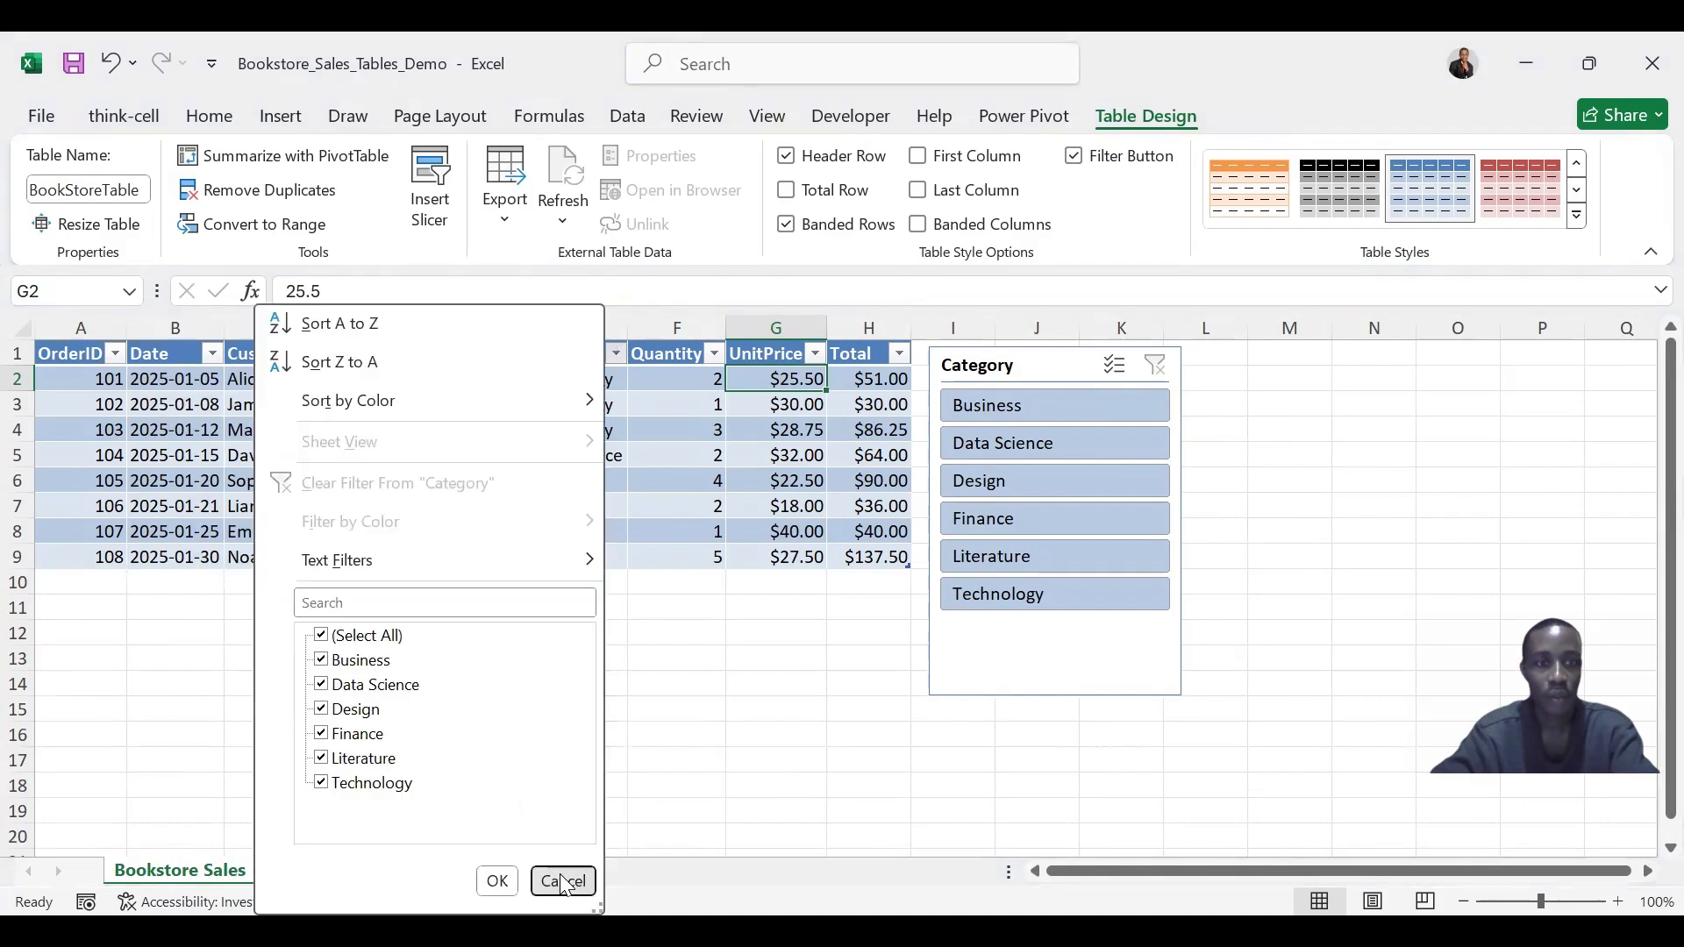
click(563, 881)
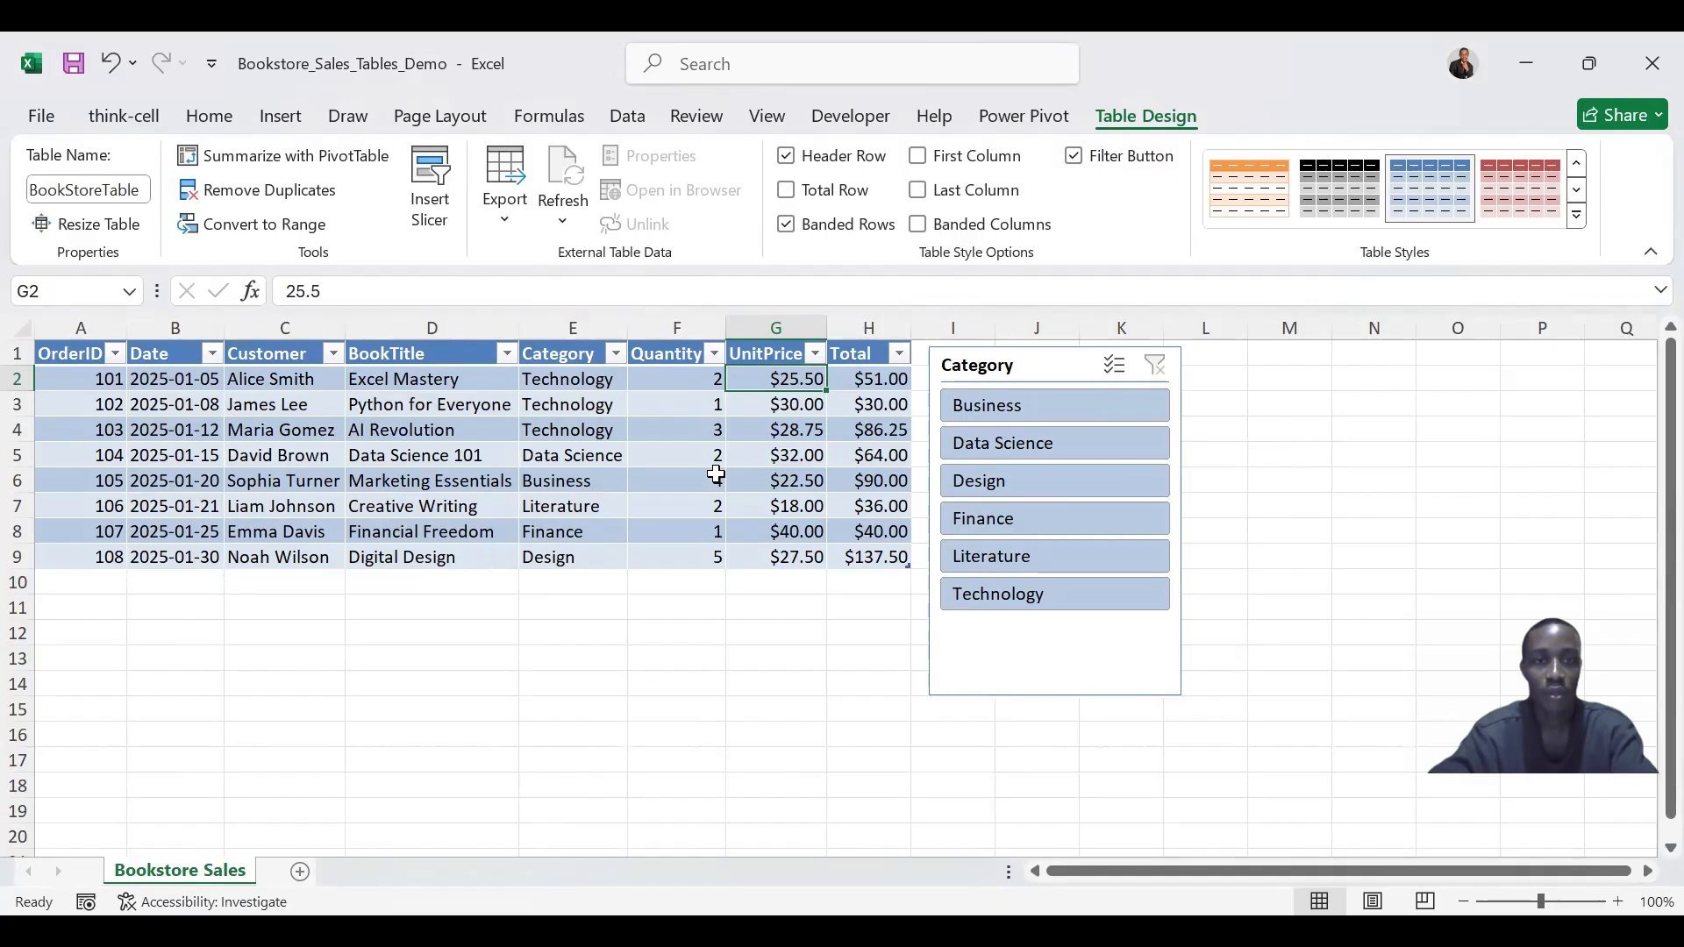
- Toggle the table's Filter Button and Header Row style options off and back on
click(1079, 159)
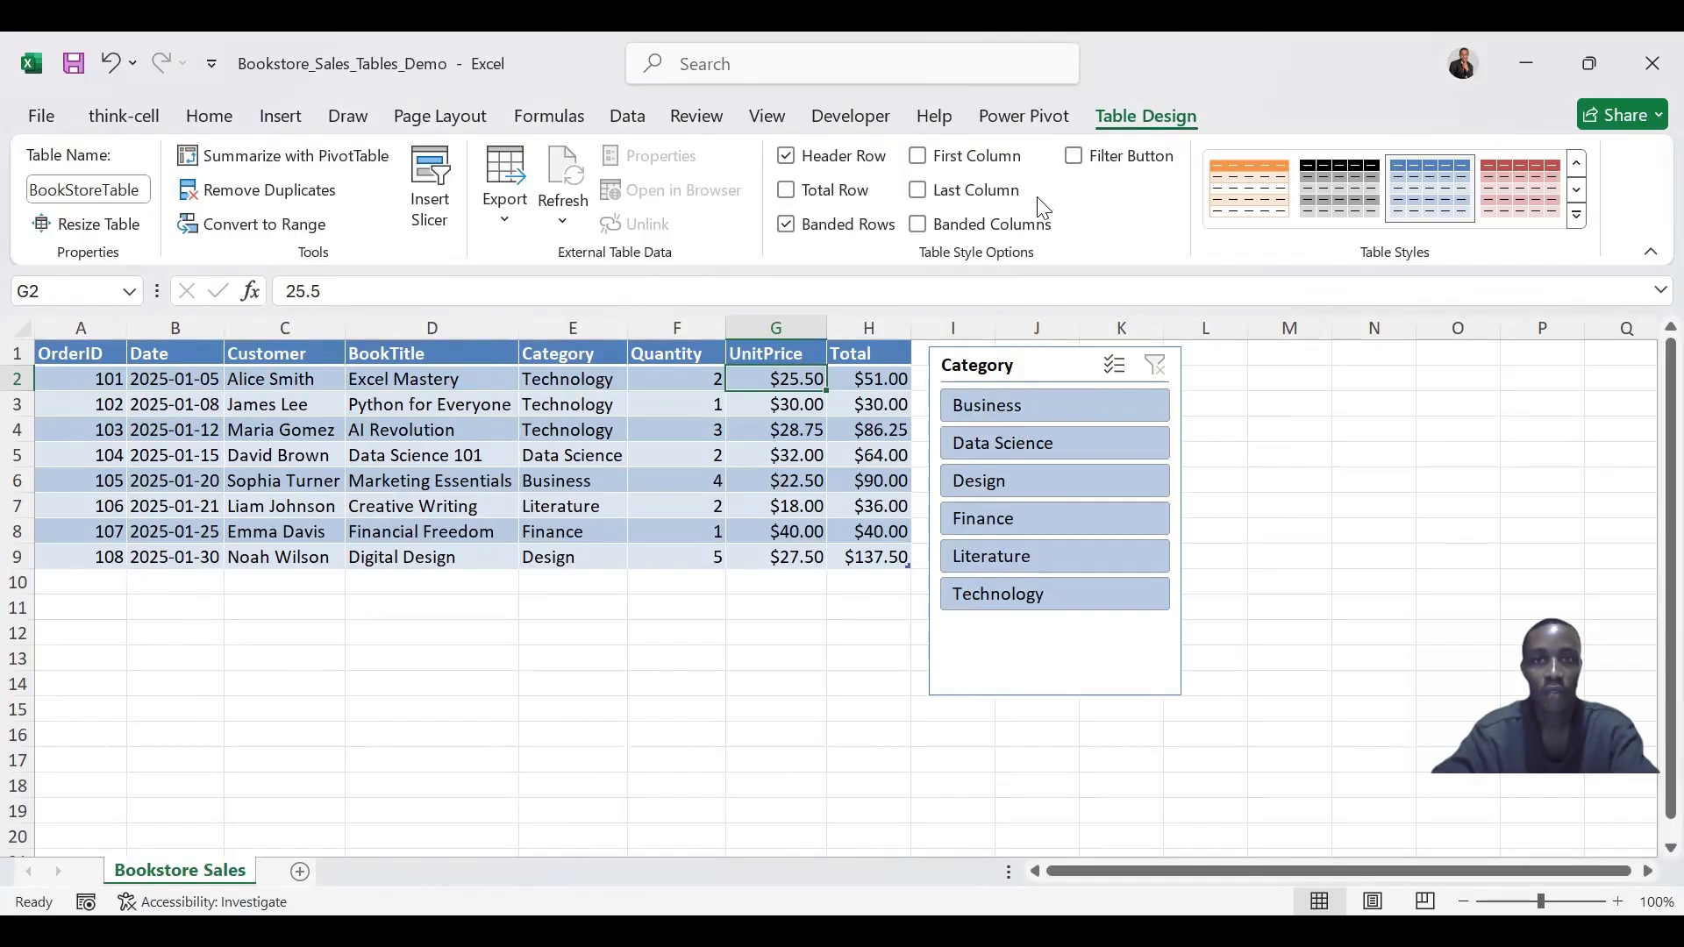
click(1077, 158)
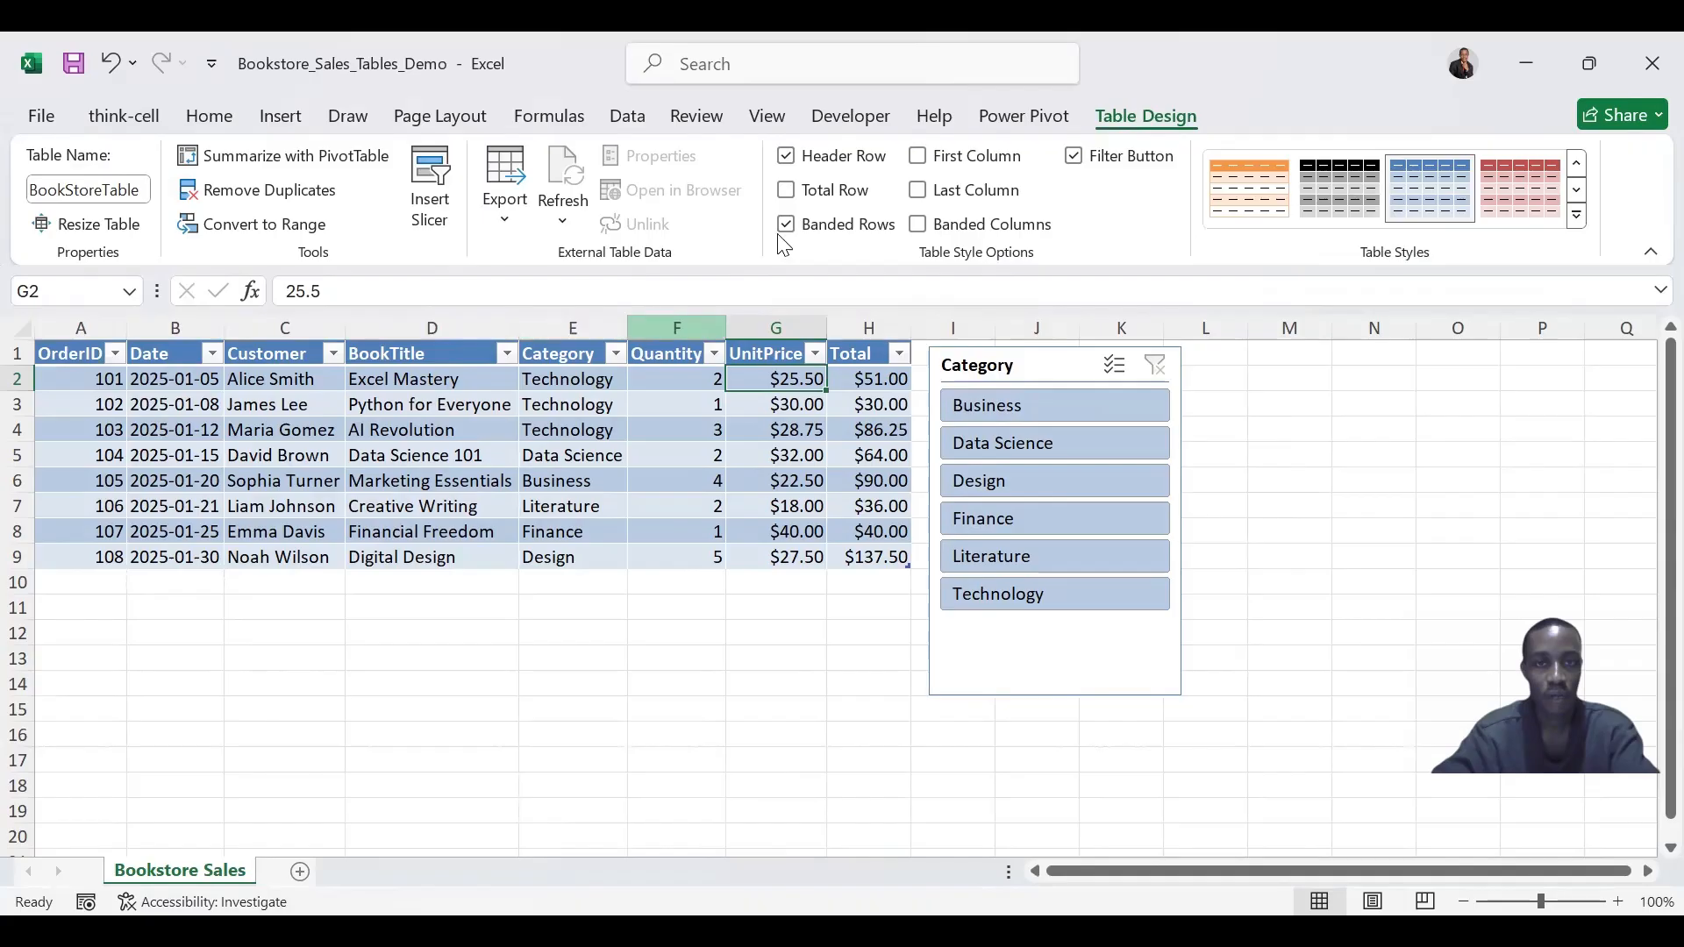
click(786, 157)
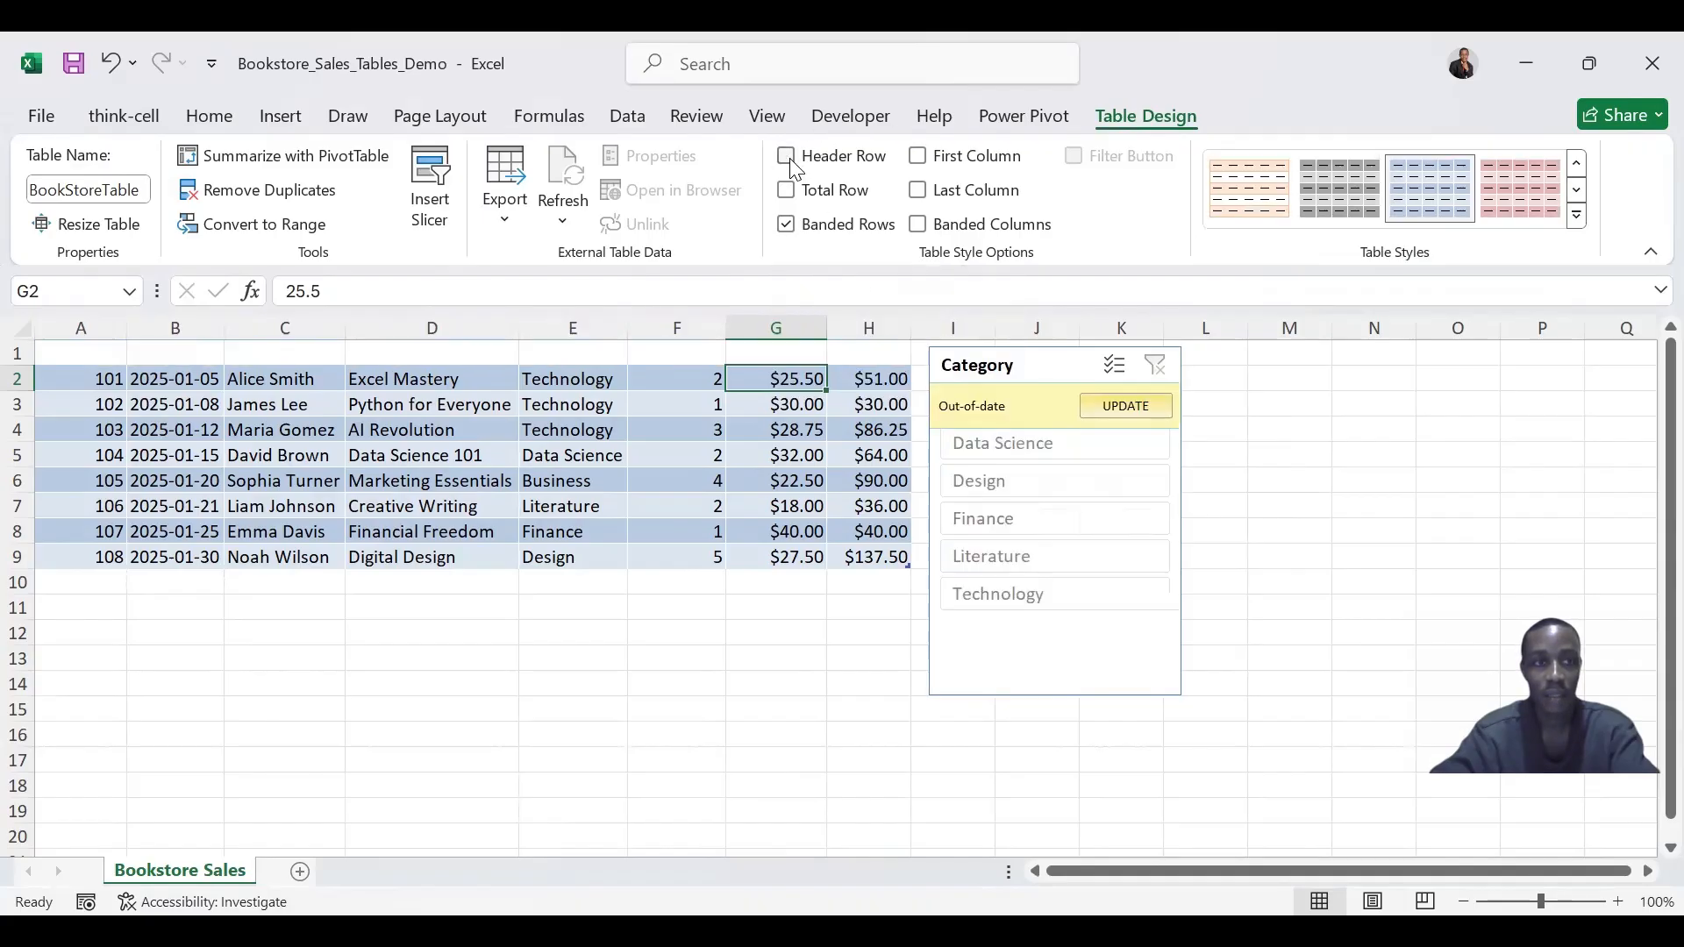
click(789, 160)
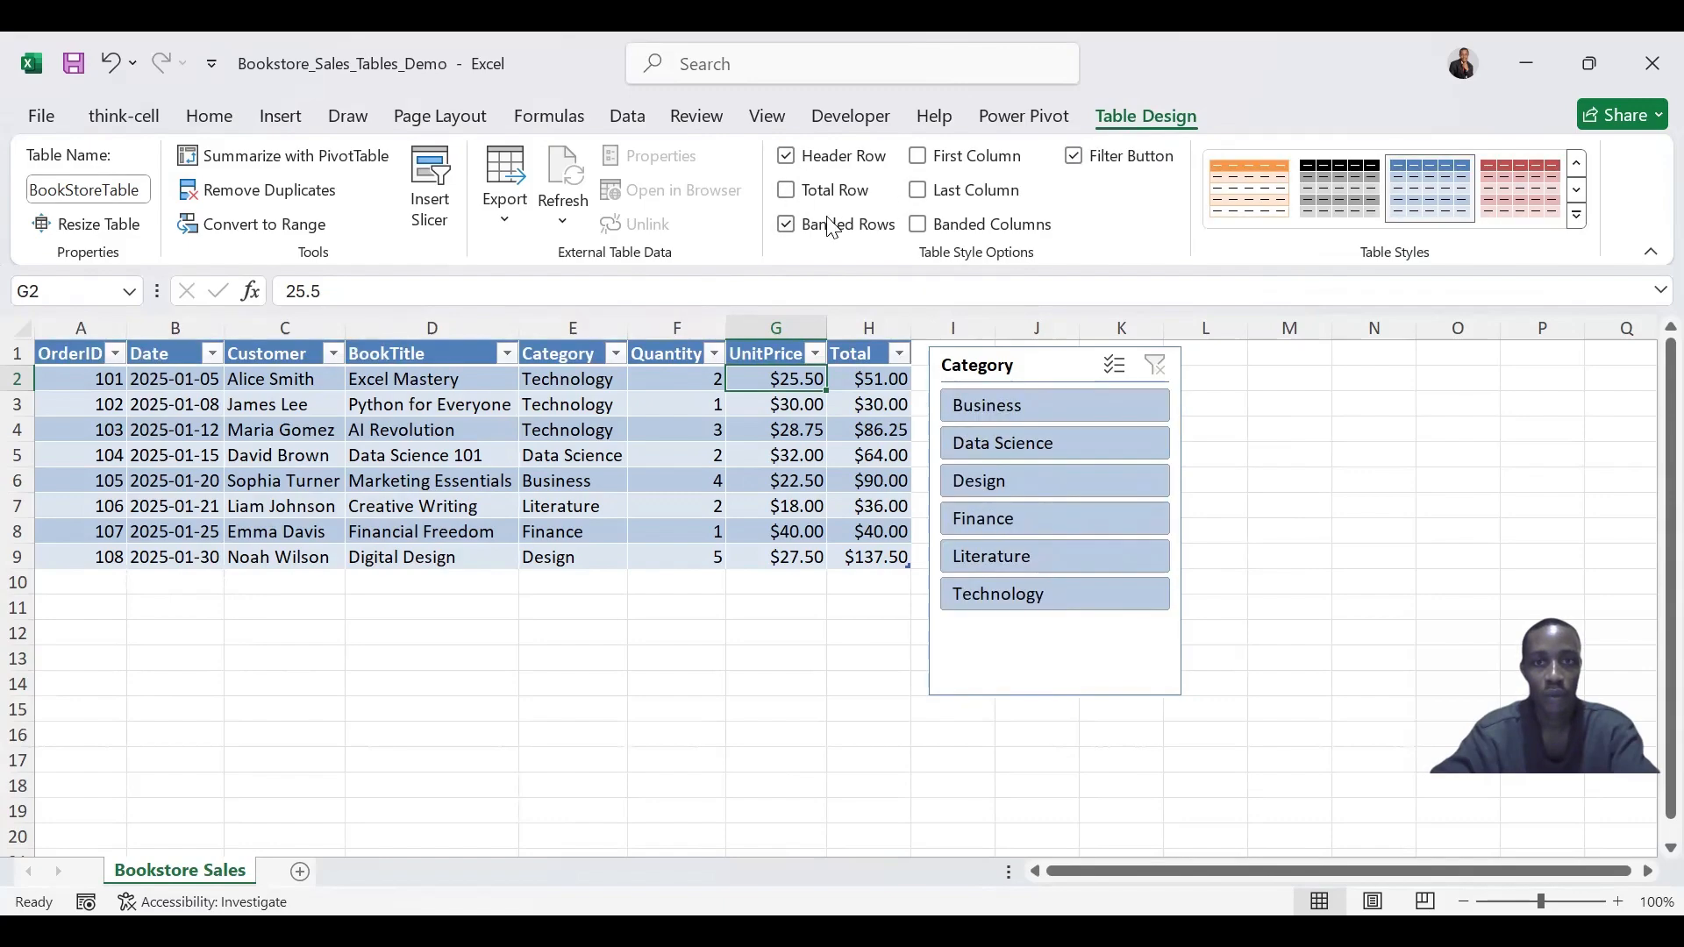
- Toggle the Total Row on and Banded Rows off, then restore both to their original settings
click(791, 195)
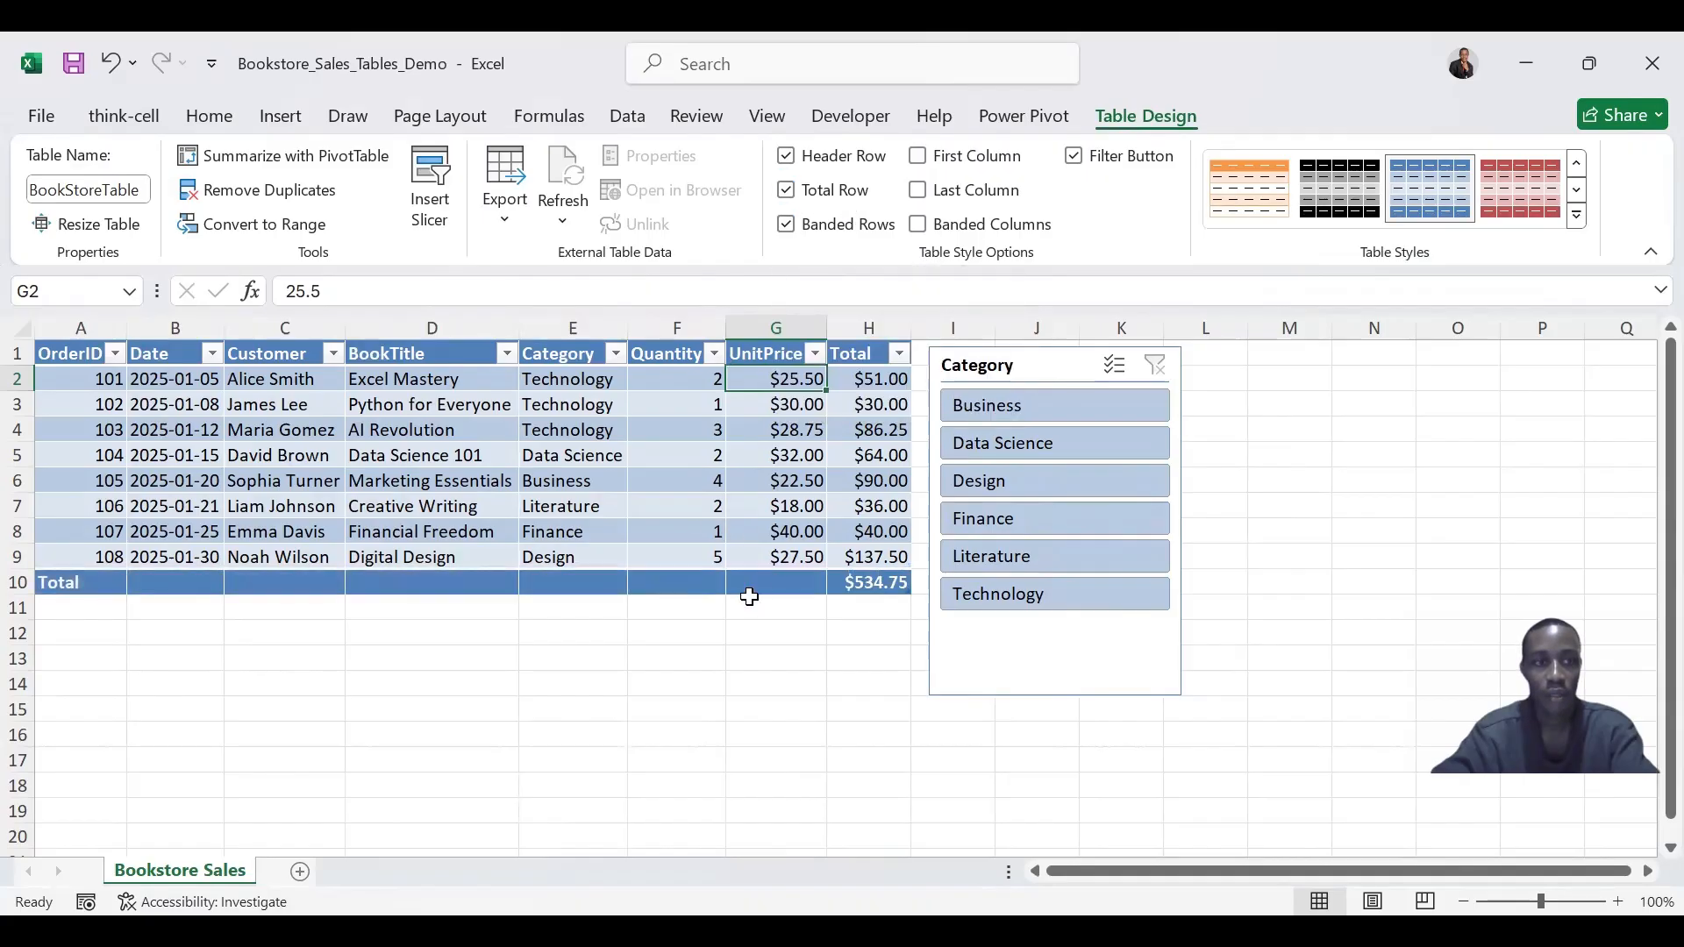
click(787, 226)
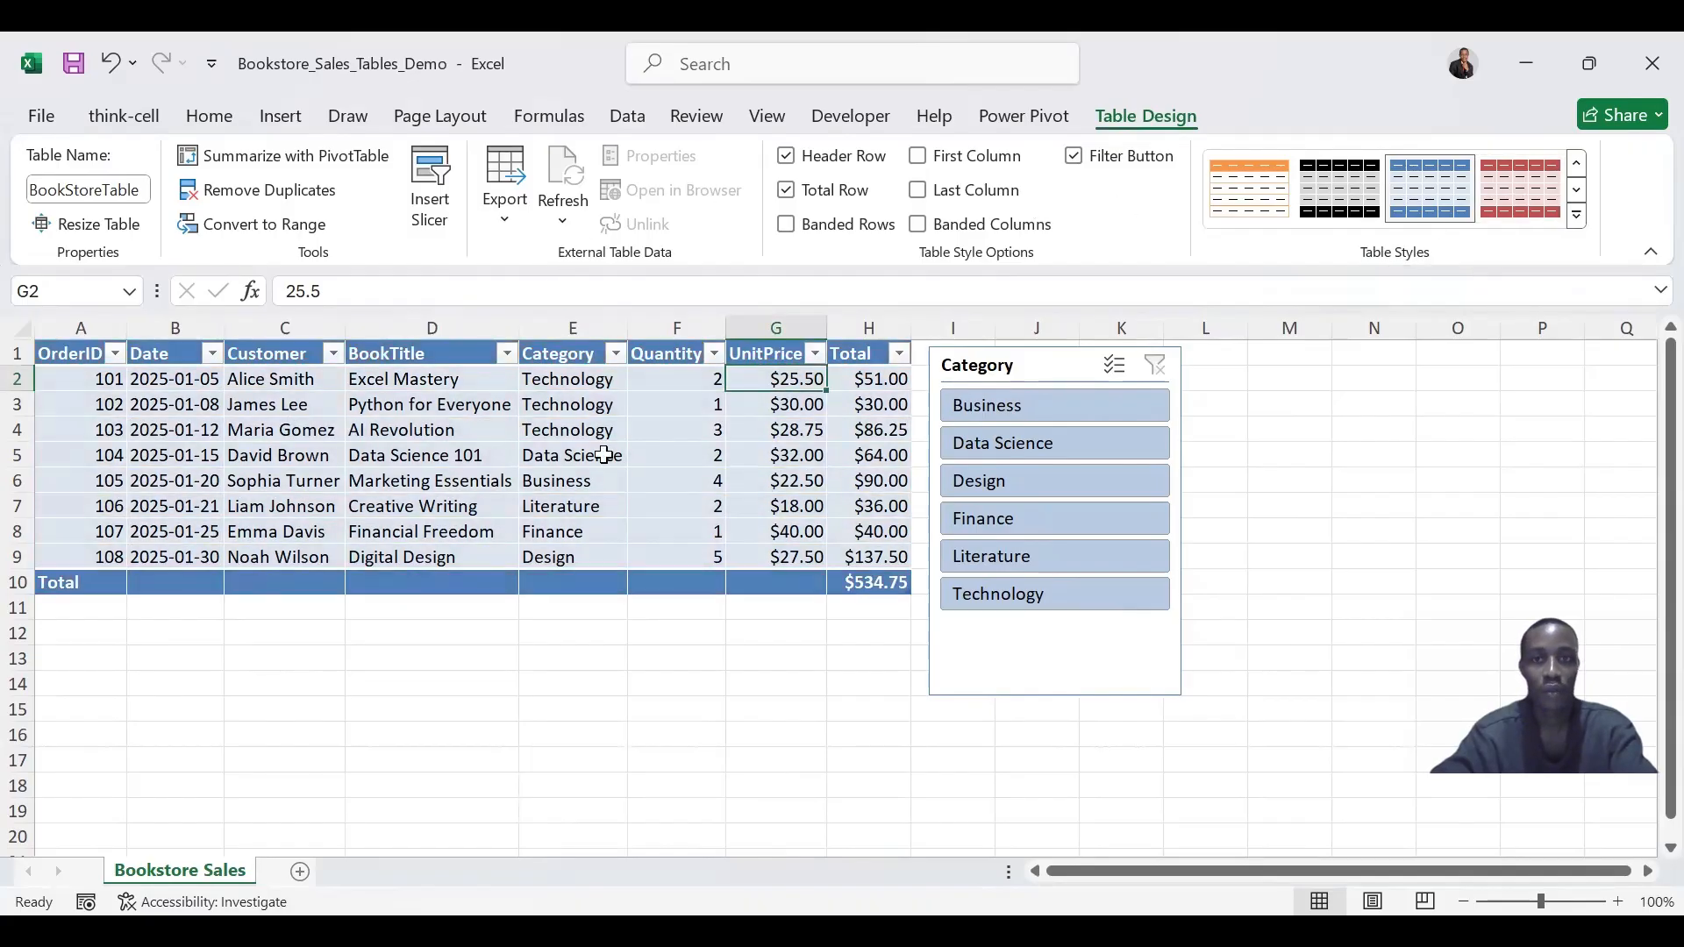
click(787, 191)
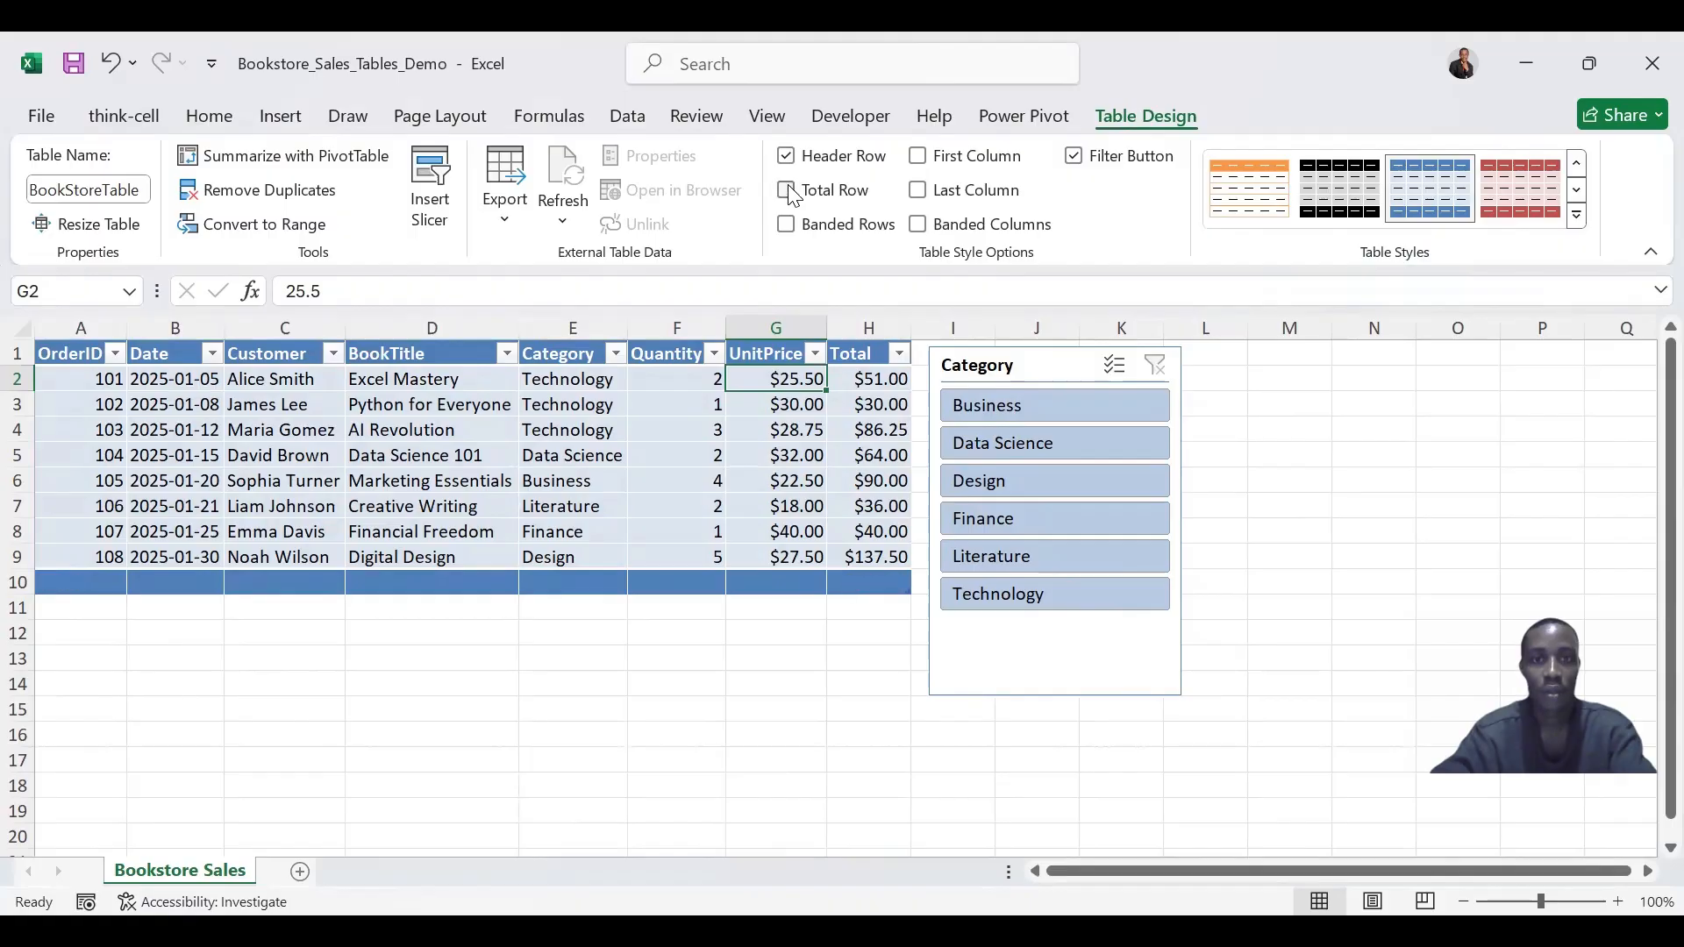
click(783, 223)
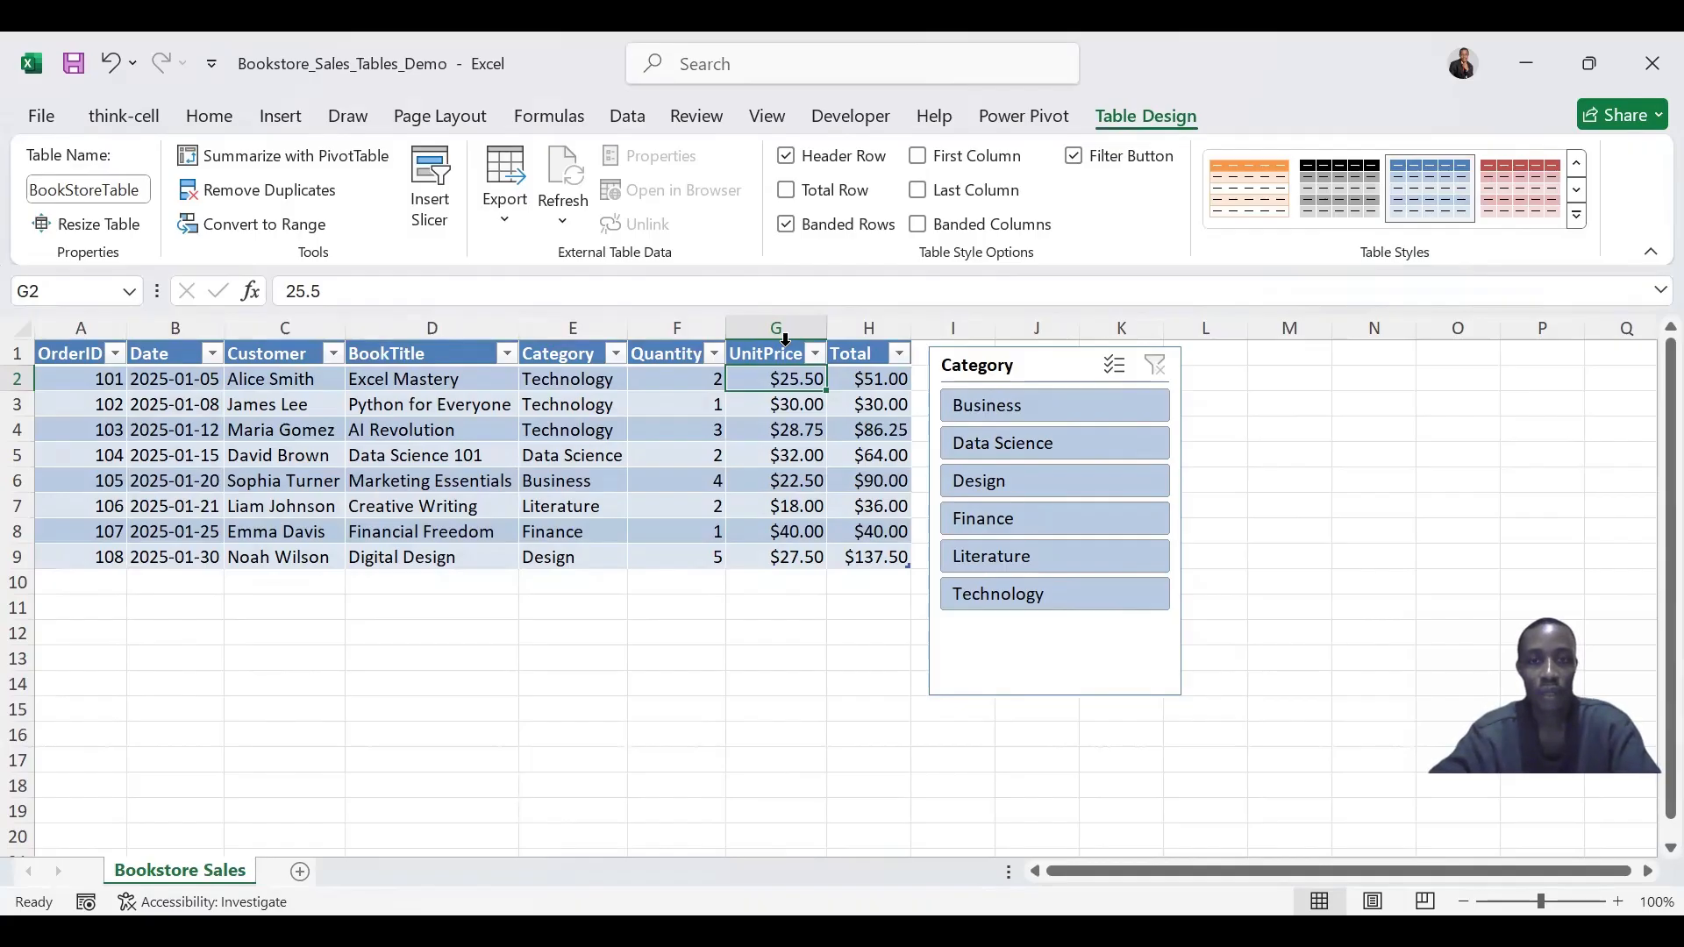
- Move the Category slicer aside and extend the table with a new column headed New column in I1
drag(997, 366, 1159, 362)
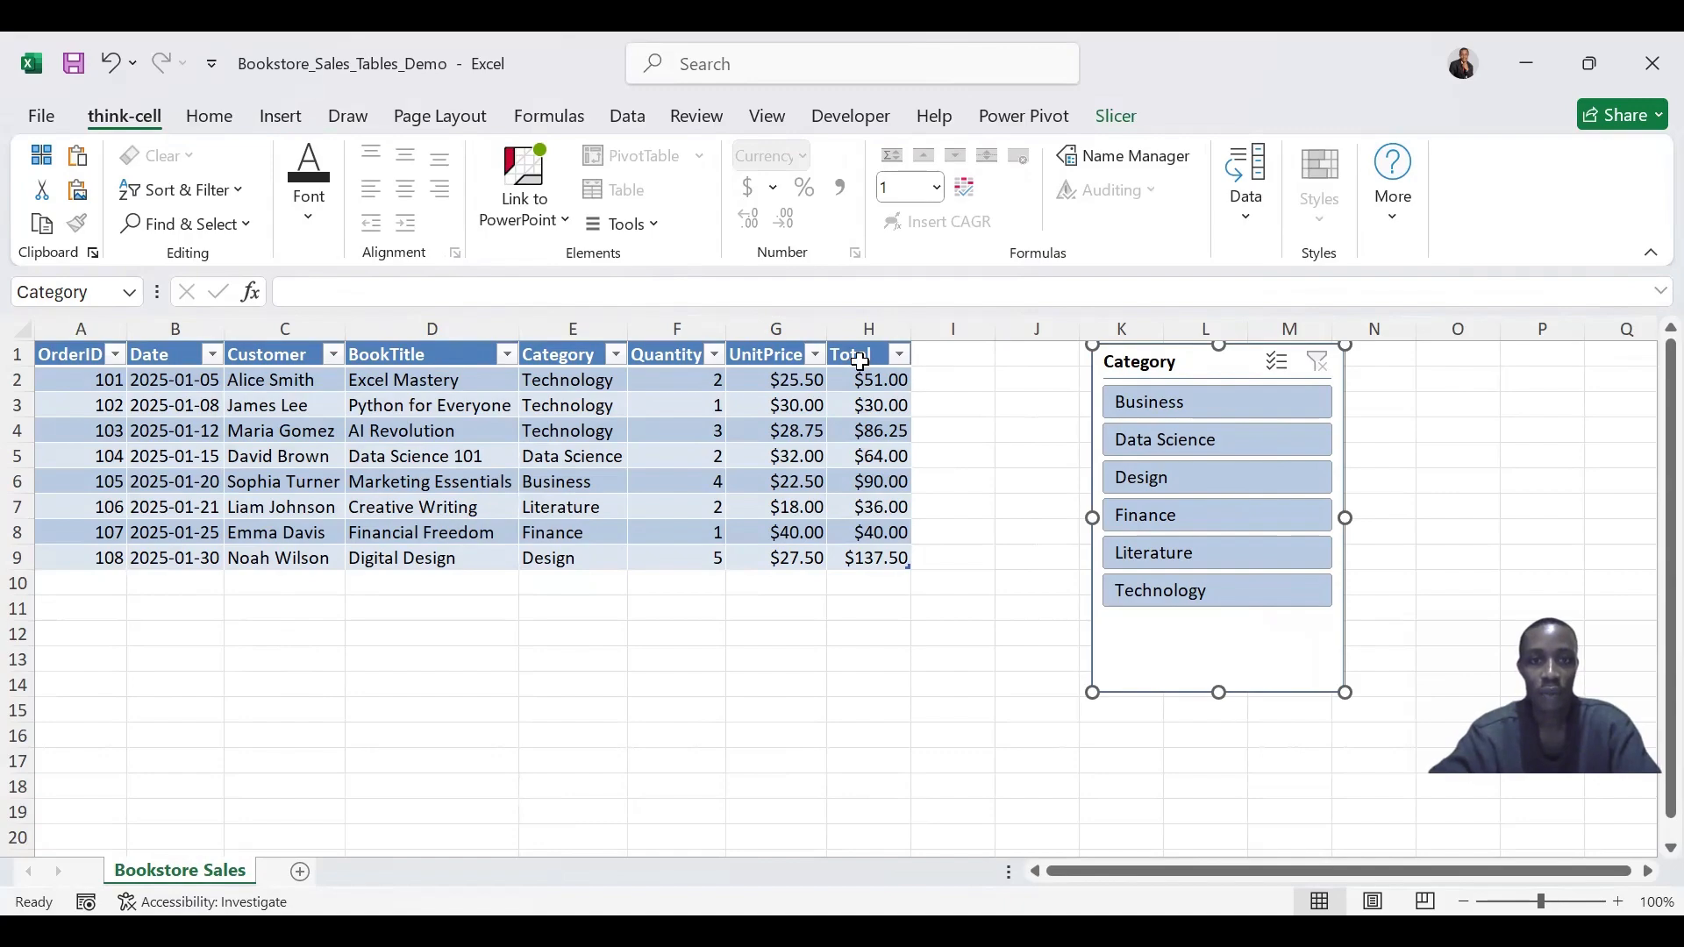
click(944, 352)
text(N)
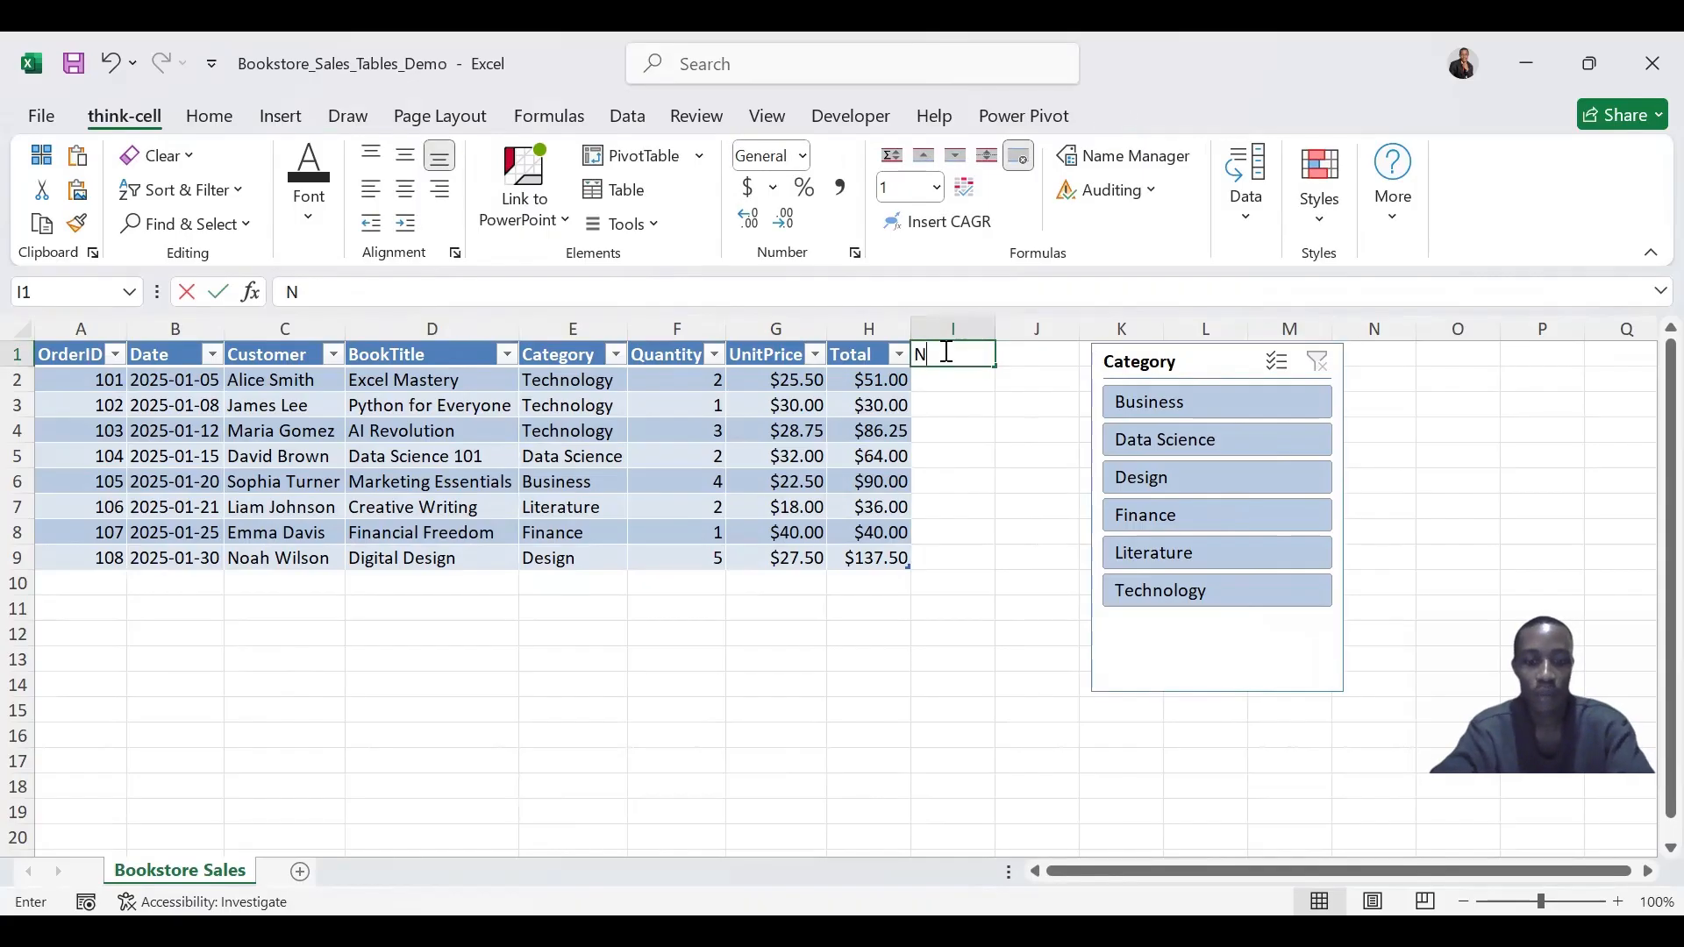
text(ew colu)
key(Return)
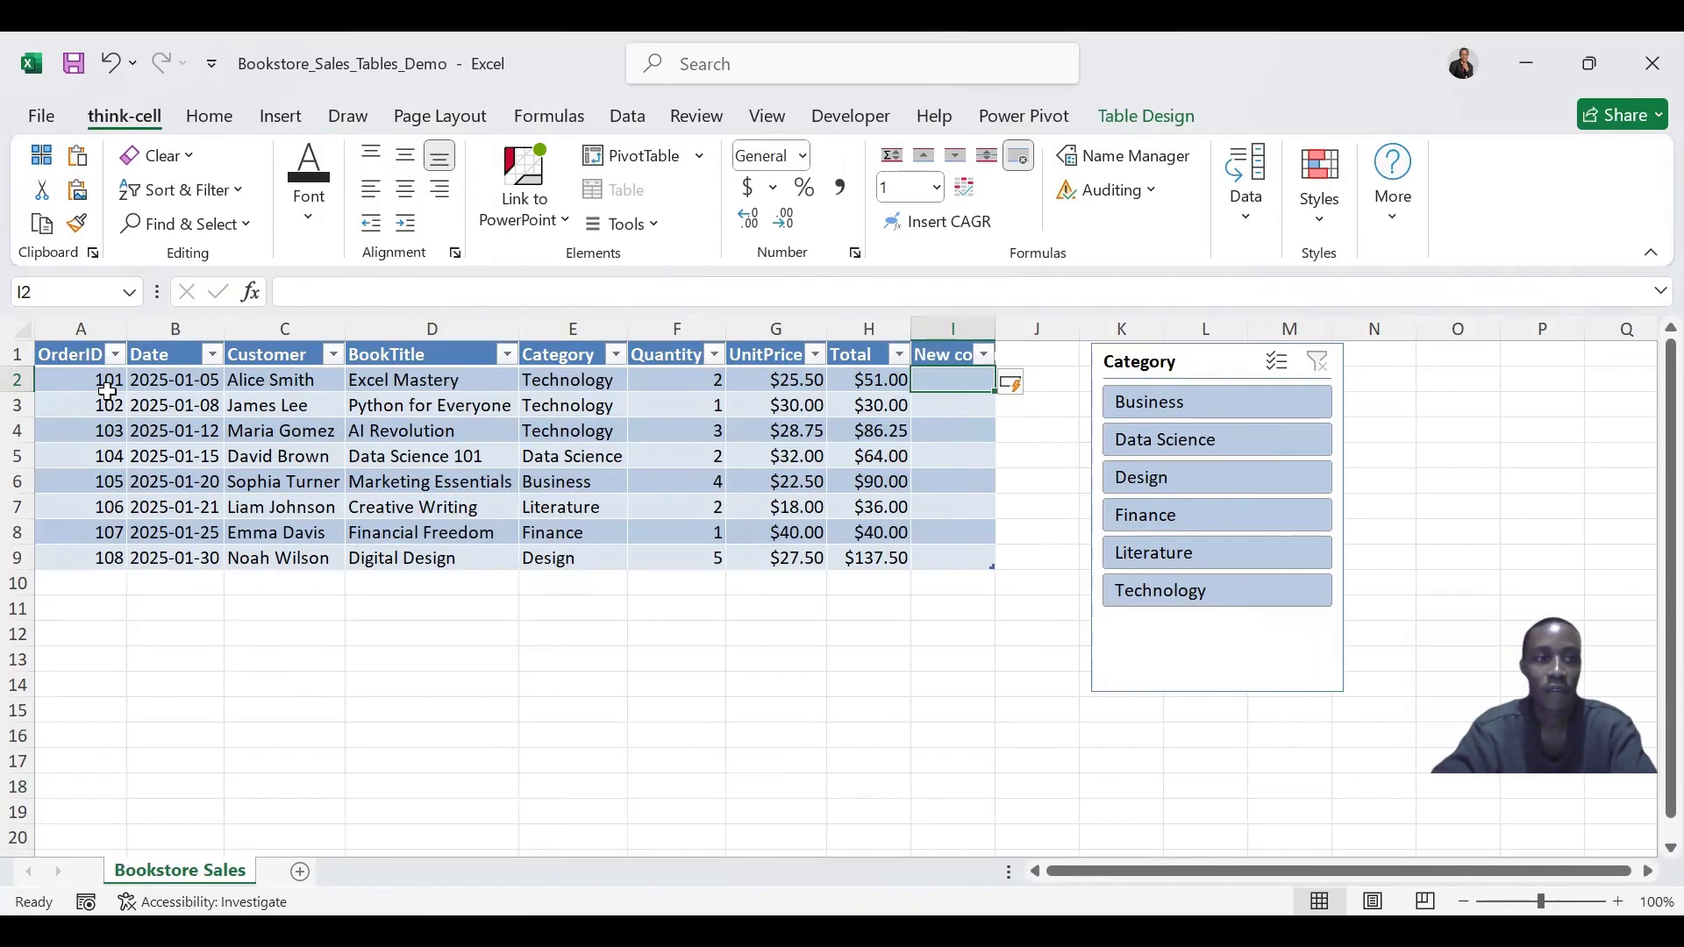
- Extend the table with a new row by entering OrderID 109 in A10, then nudge the slicer left
click(90, 582)
text(109)
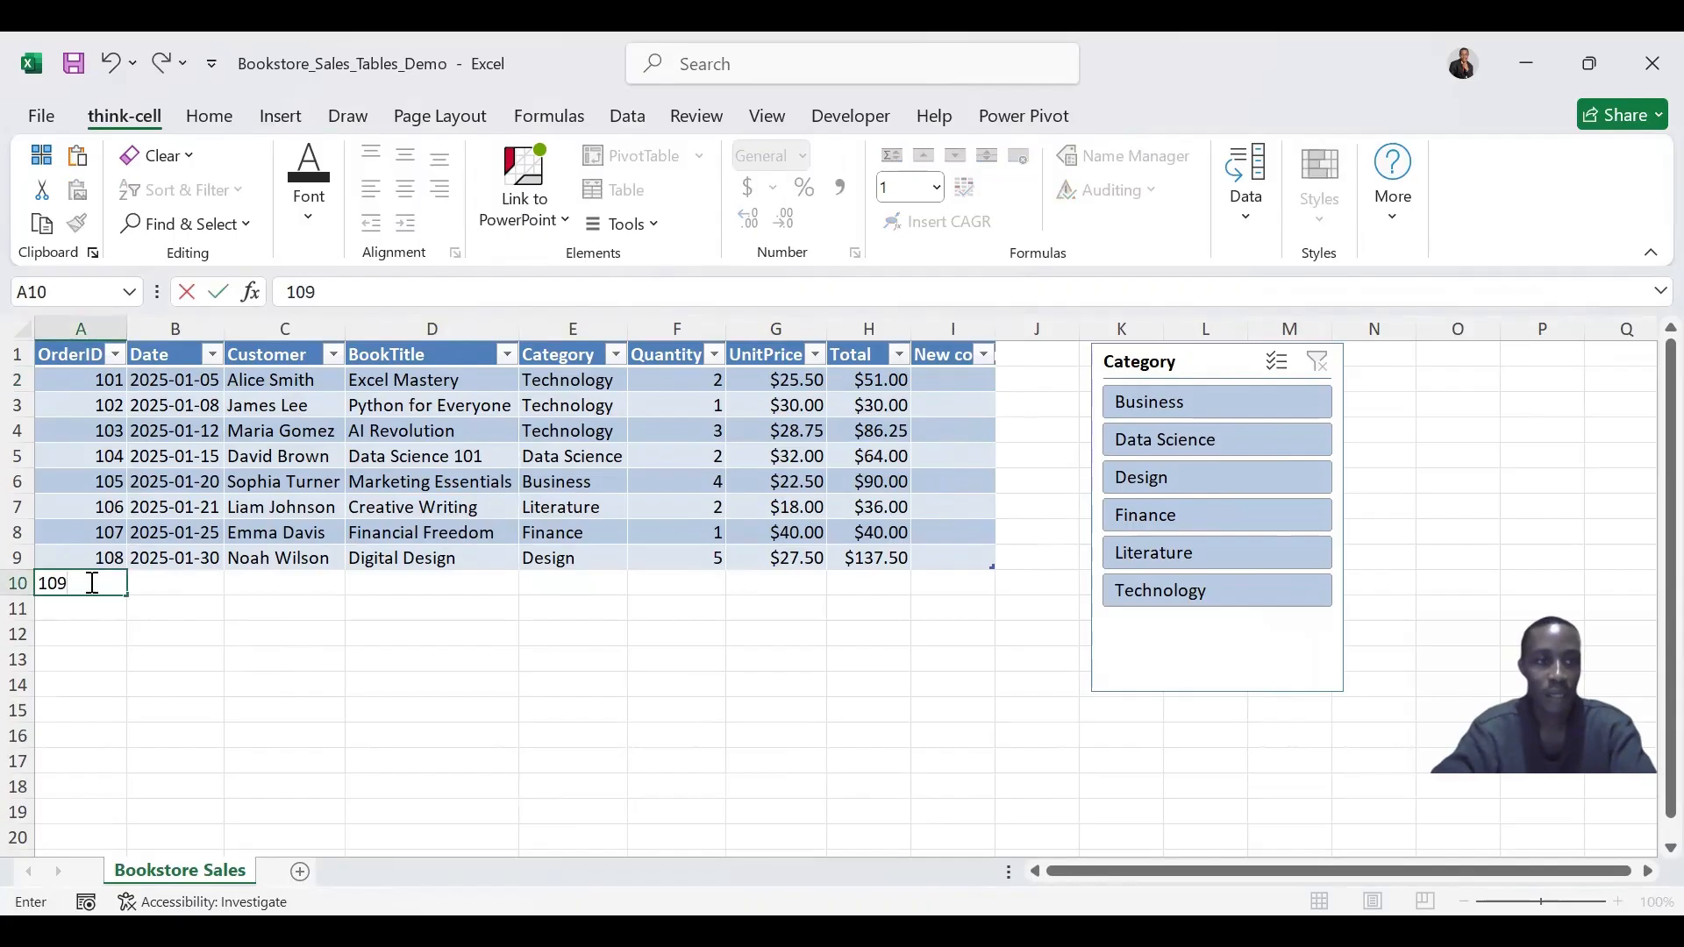
key(Return)
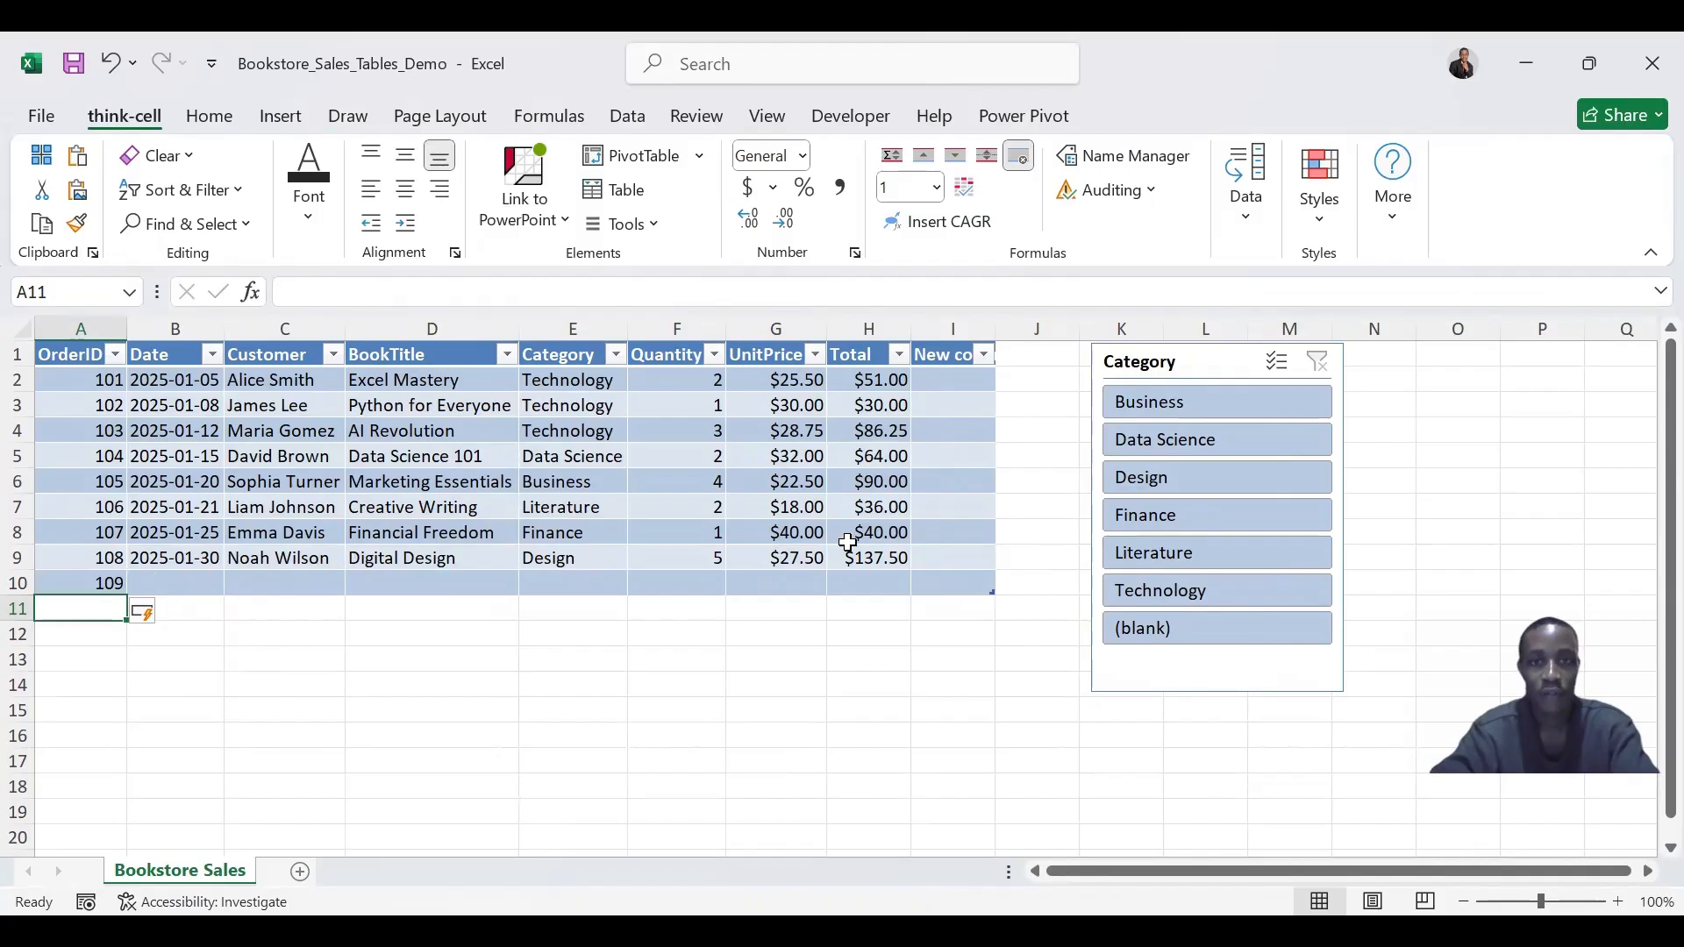
drag(1197, 362, 1104, 356)
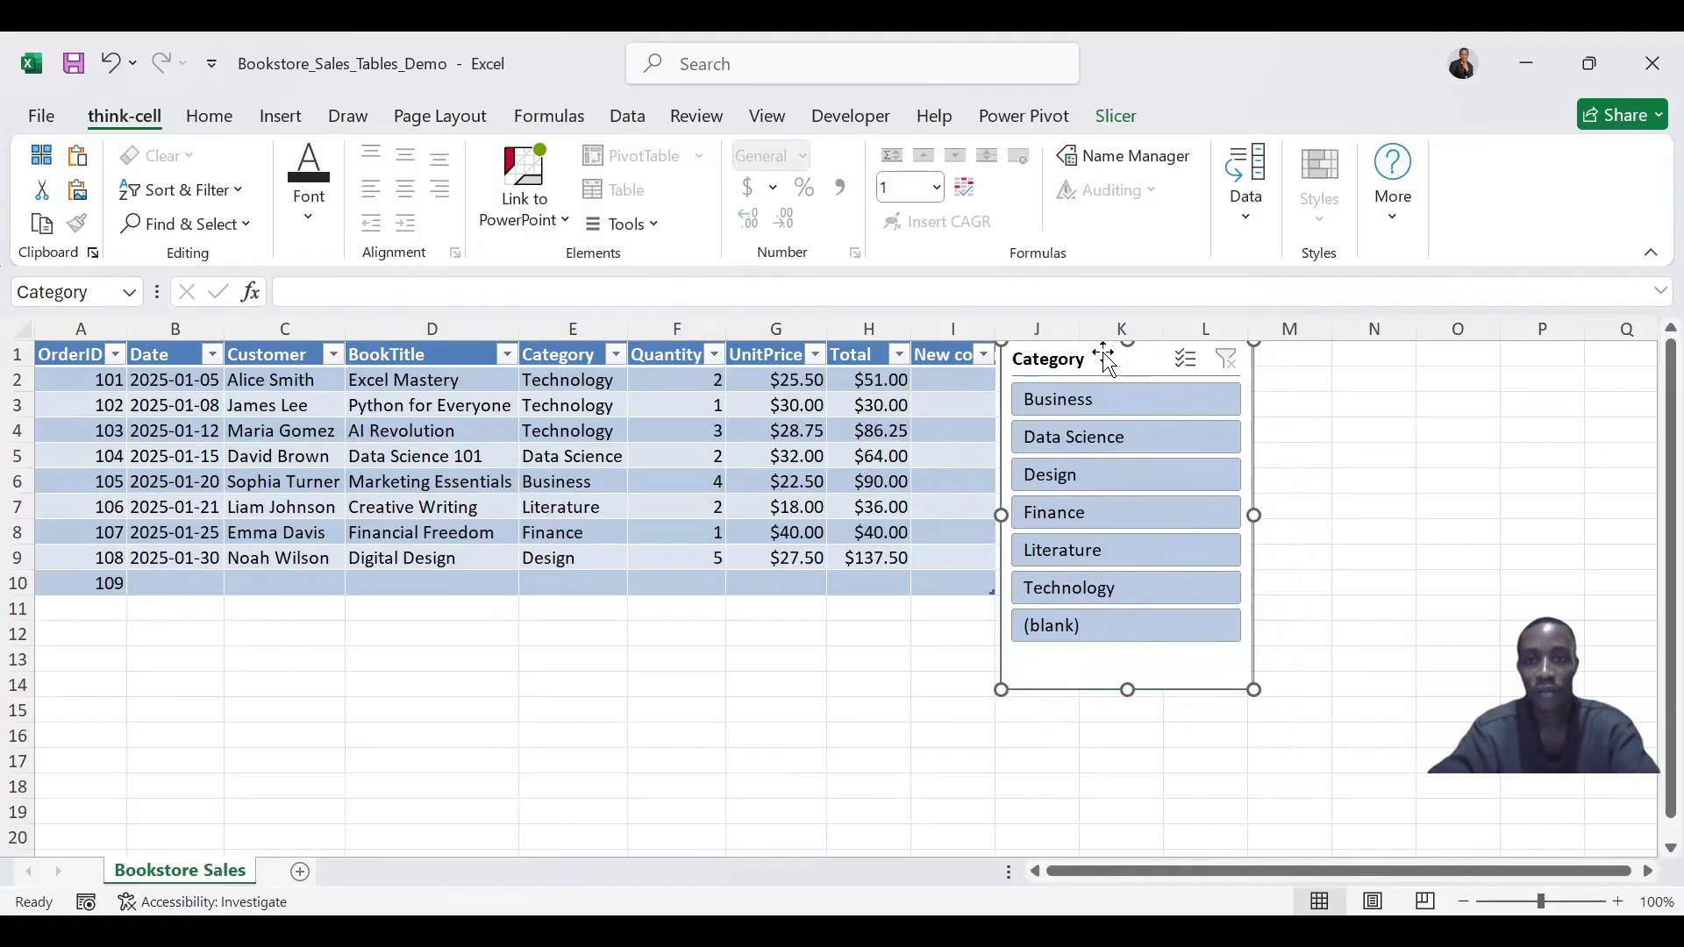